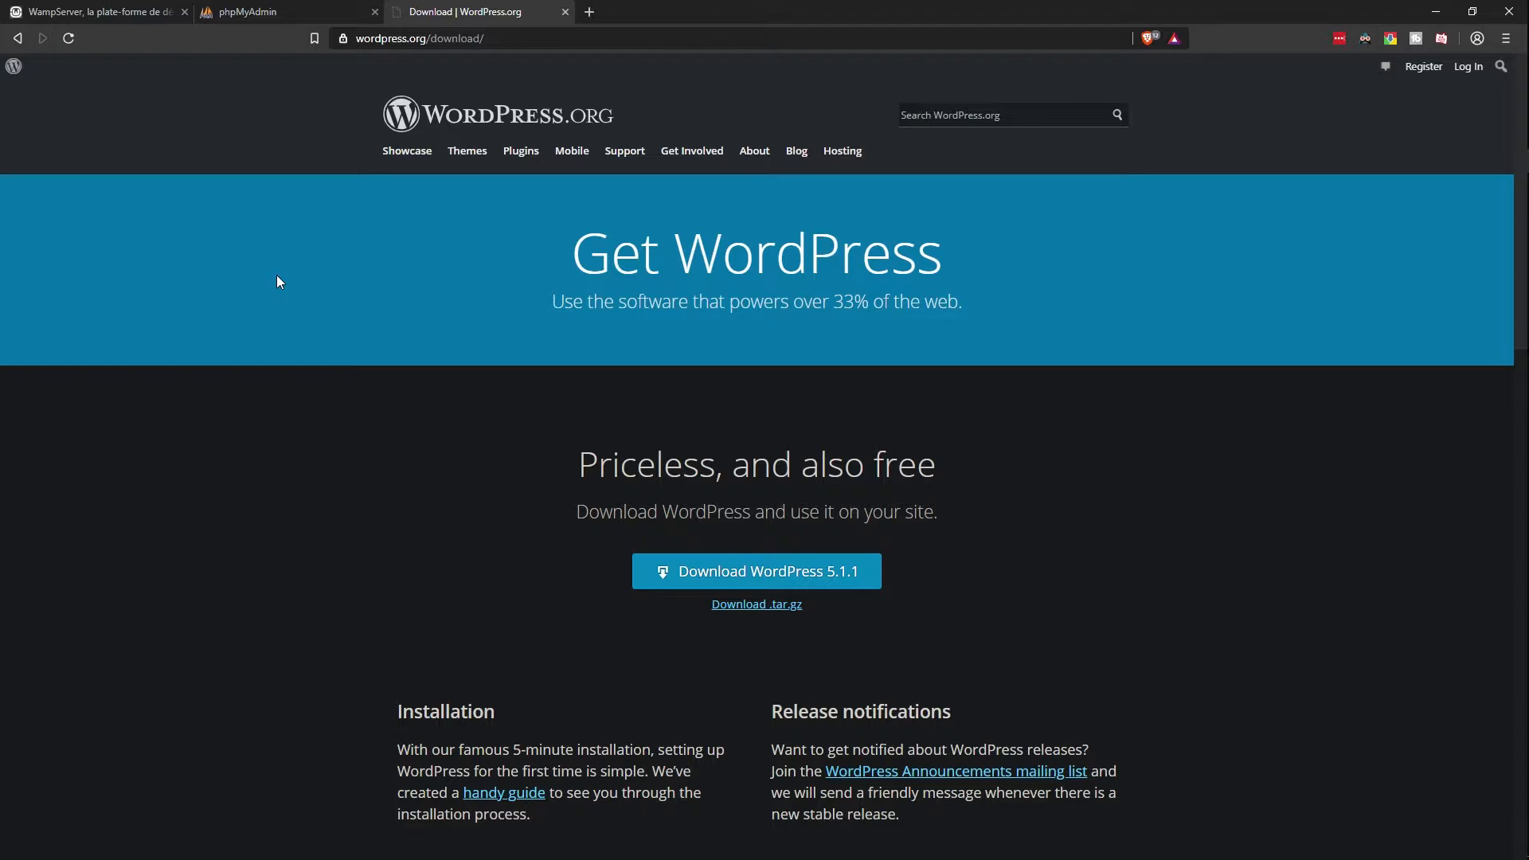
Step: Close the WampServer tab and download WordPress 5.1.1 from WordPress.org
left_click(114, 20)
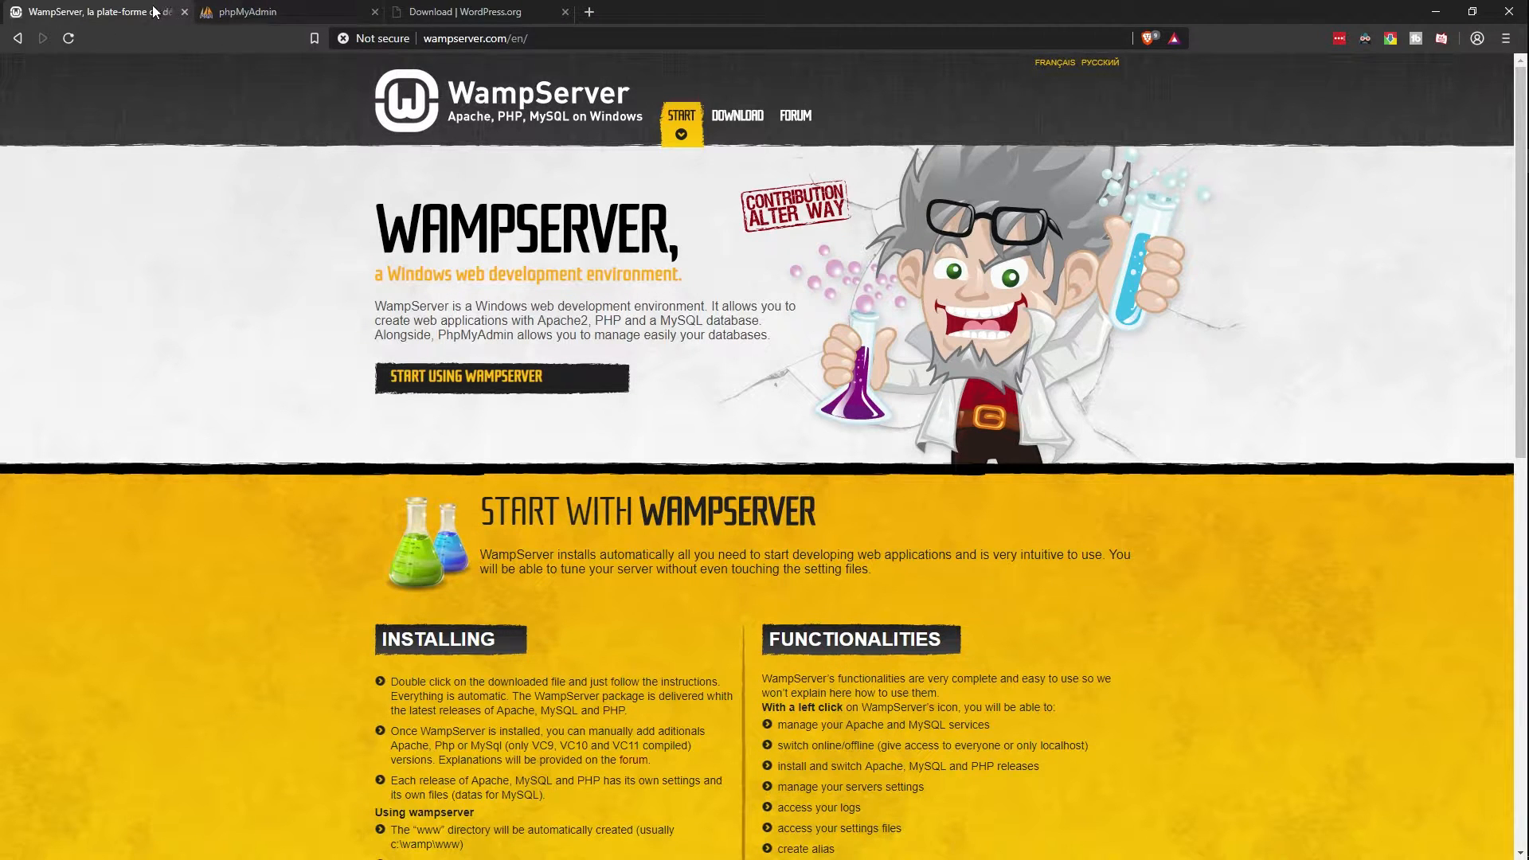
left_click(184, 11)
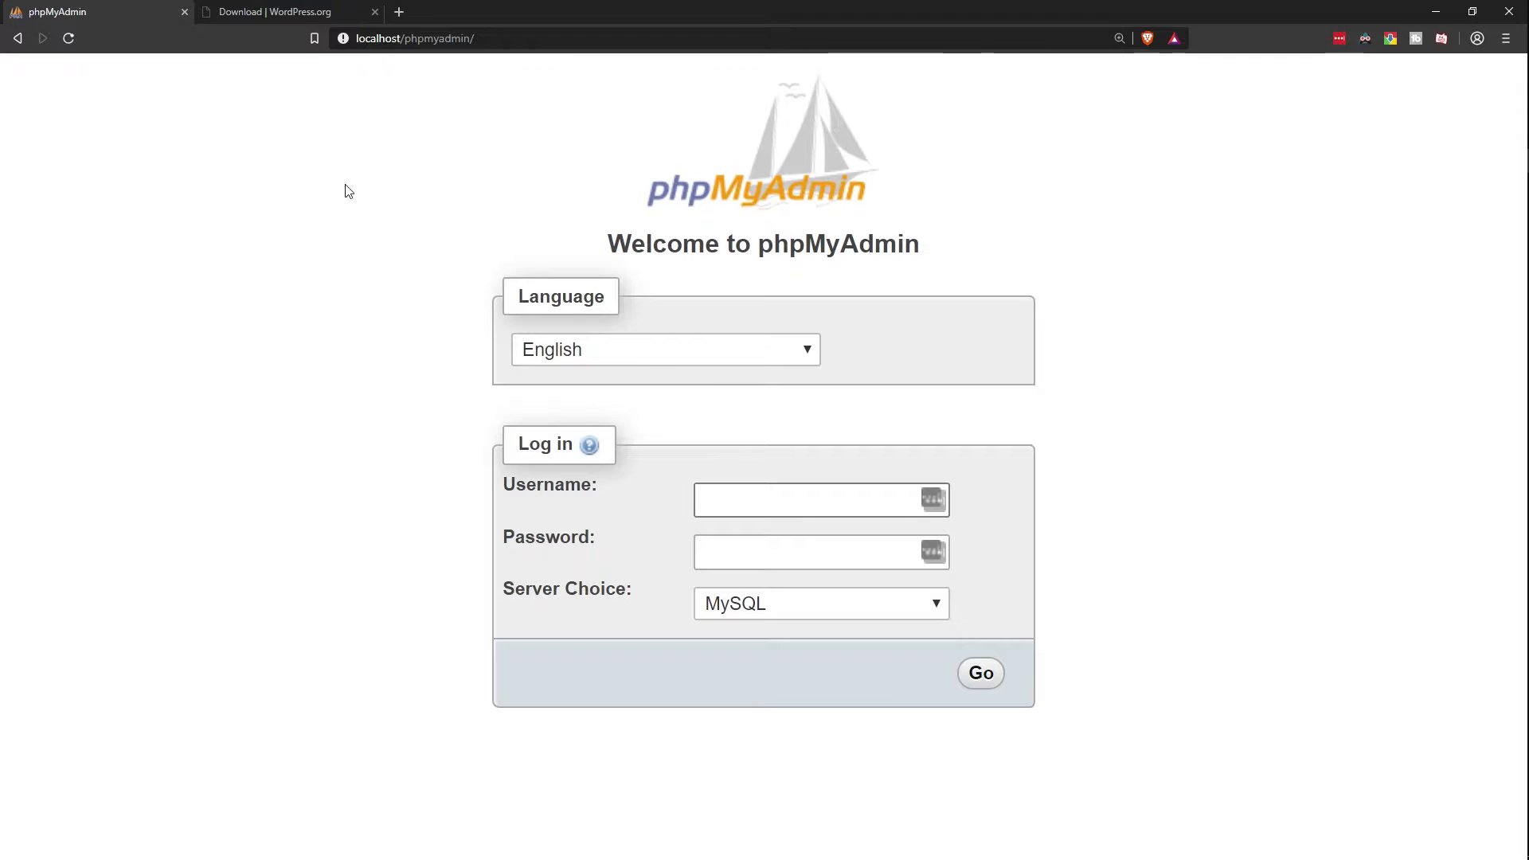
left_click(279, 18)
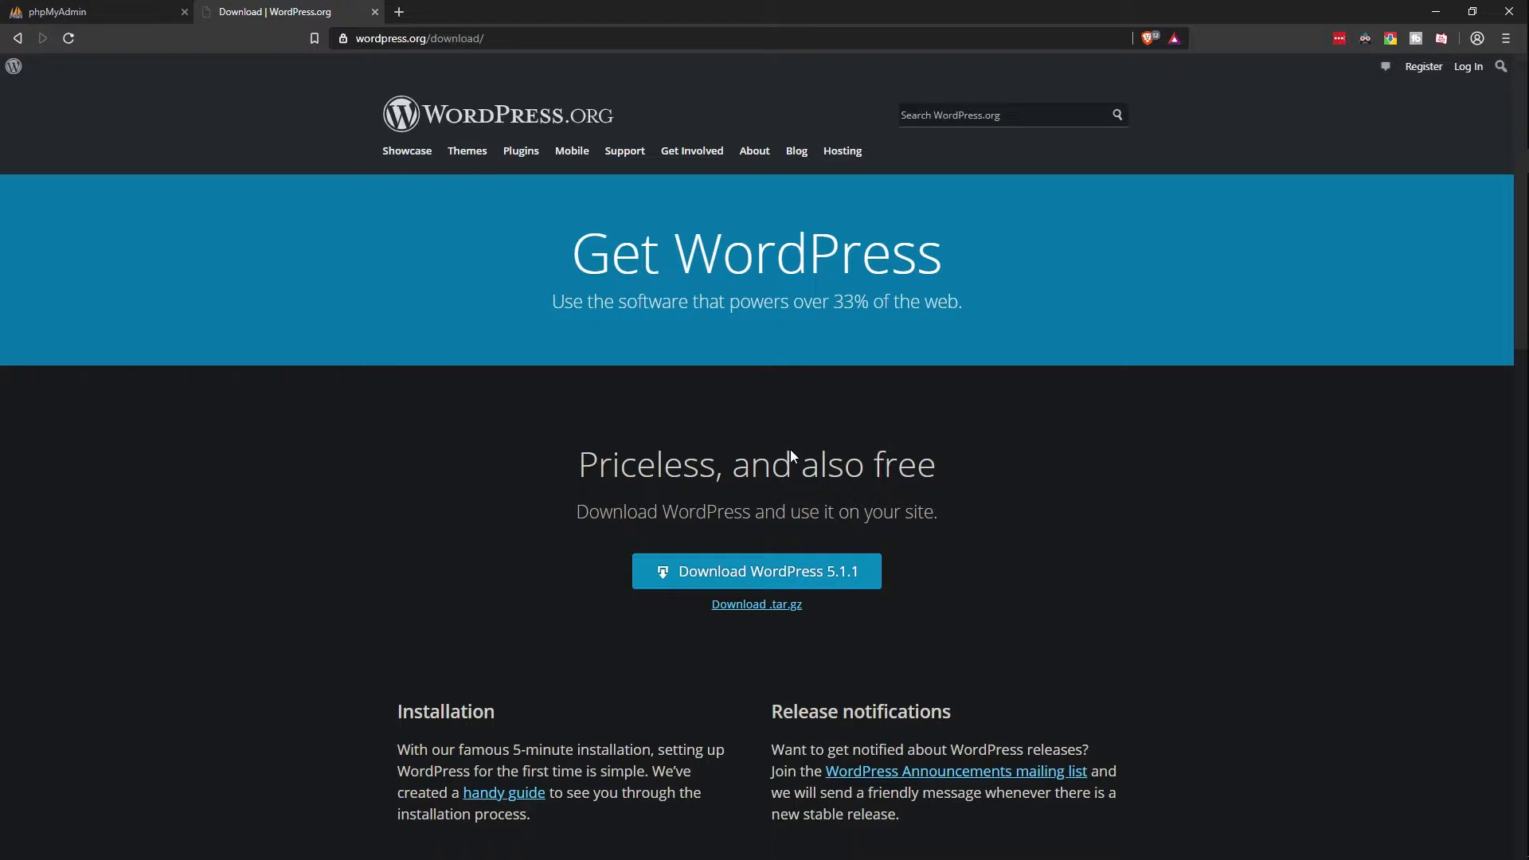
left_click(785, 569)
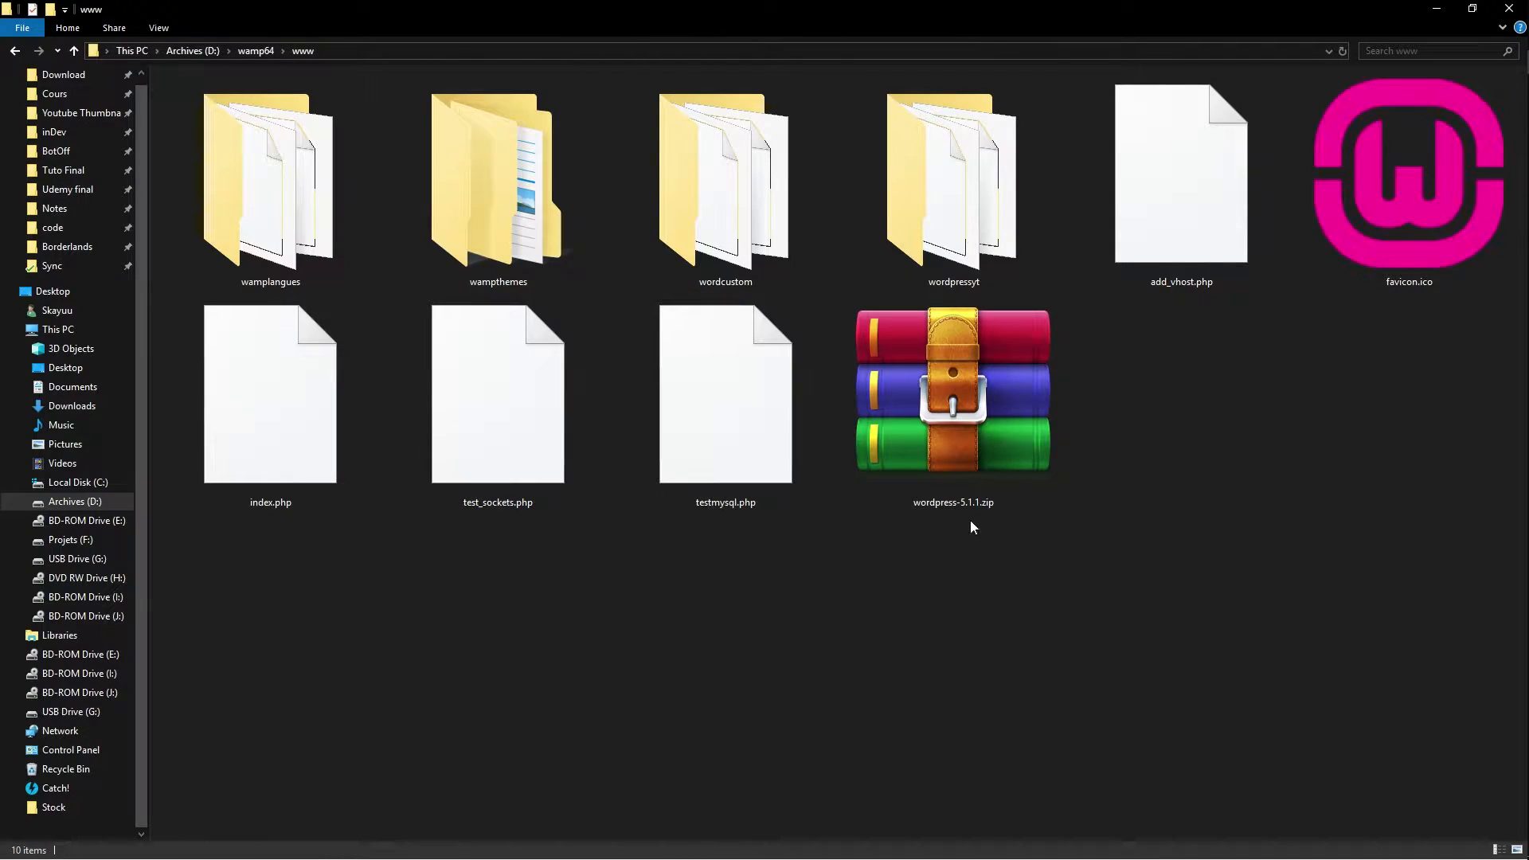
left_click(970, 420)
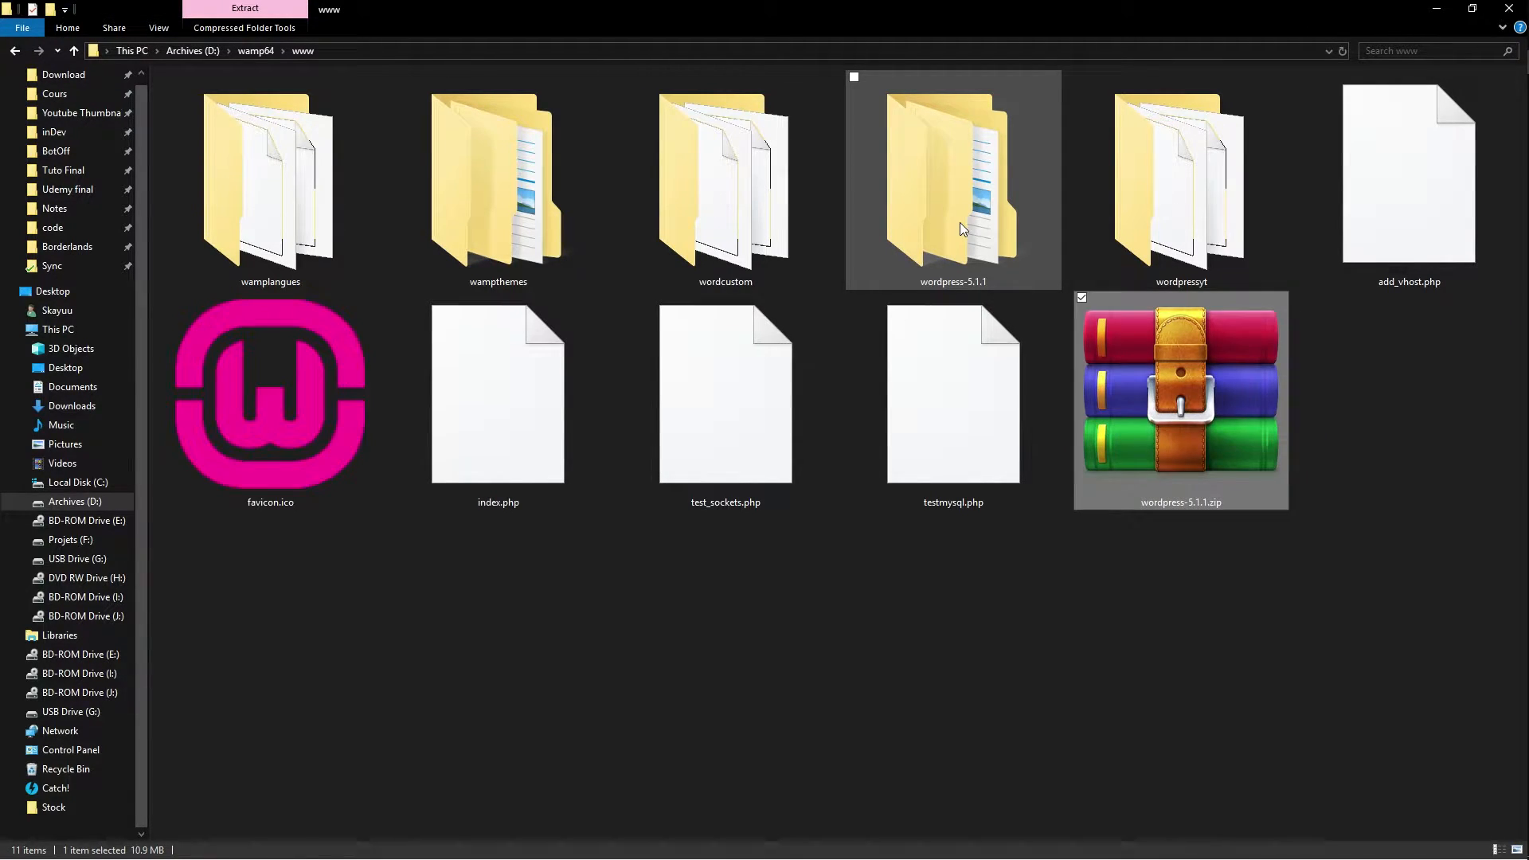
Step: Delete the wordpress-5.1.1.zip archive from the www folder
left_click(1179, 607)
left_click_drag(1191, 658, 1170, 414)
key("Delete")
Step: Rename the wordpress-5.1.1 folder to portfolio and return to the browser
left_click(1010, 263)
key("F2")
type("portfolio")
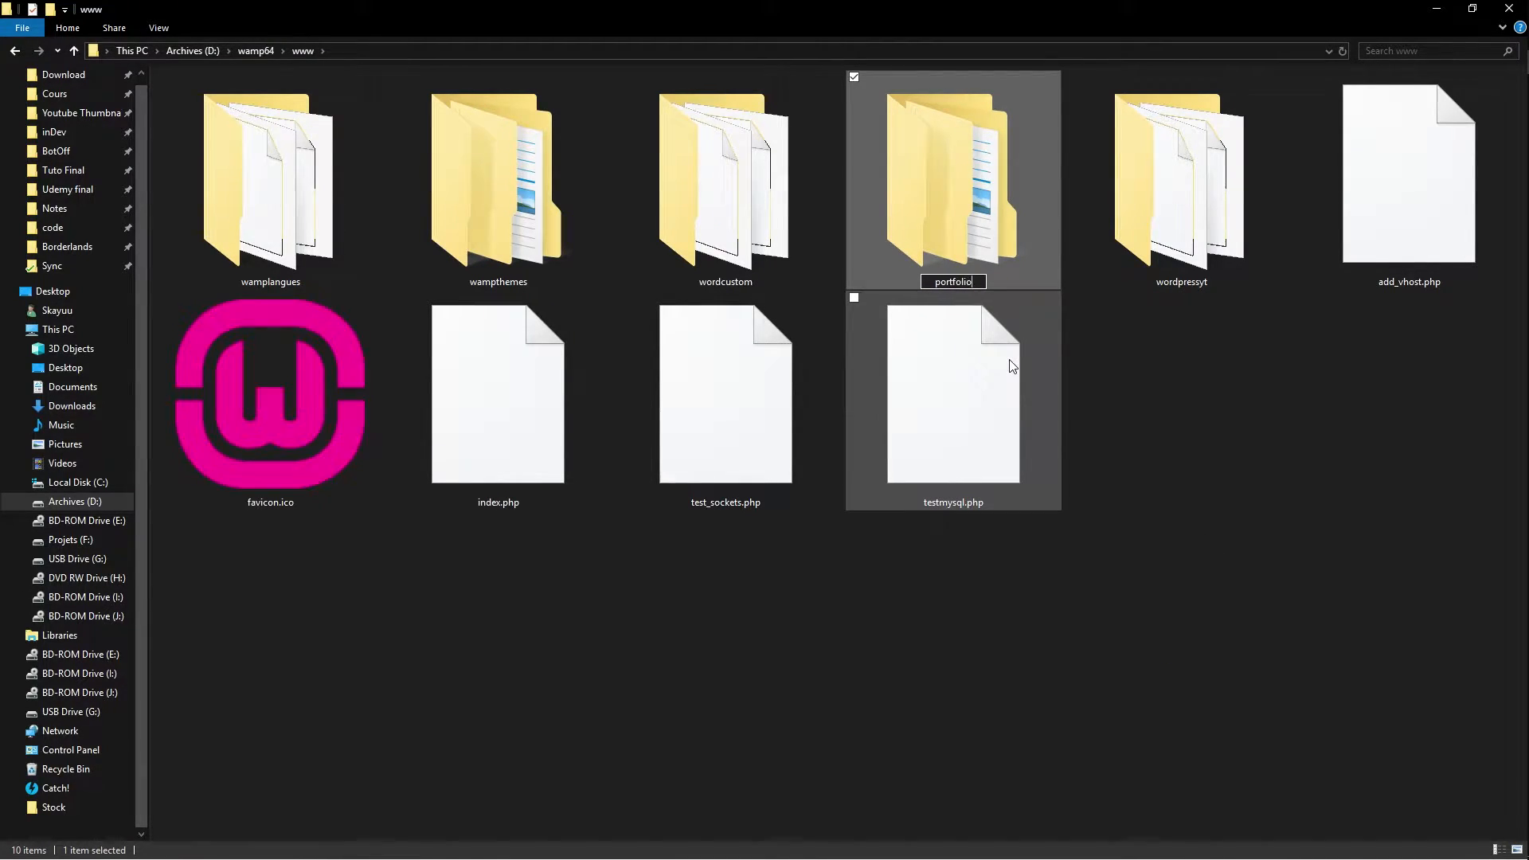
key("Return")
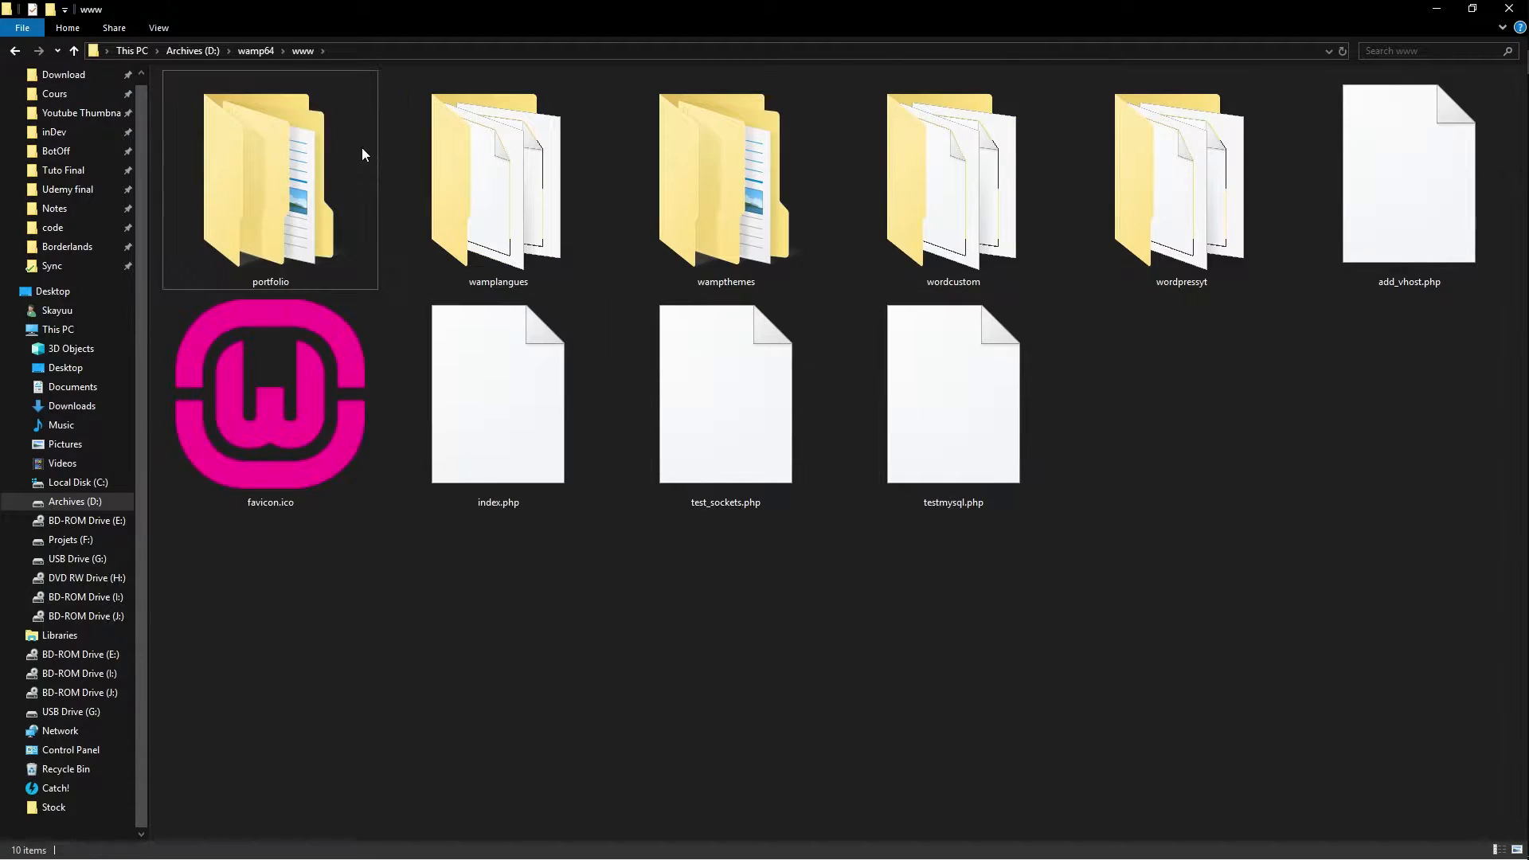
left_click(810, 693)
key("alt+Tab")
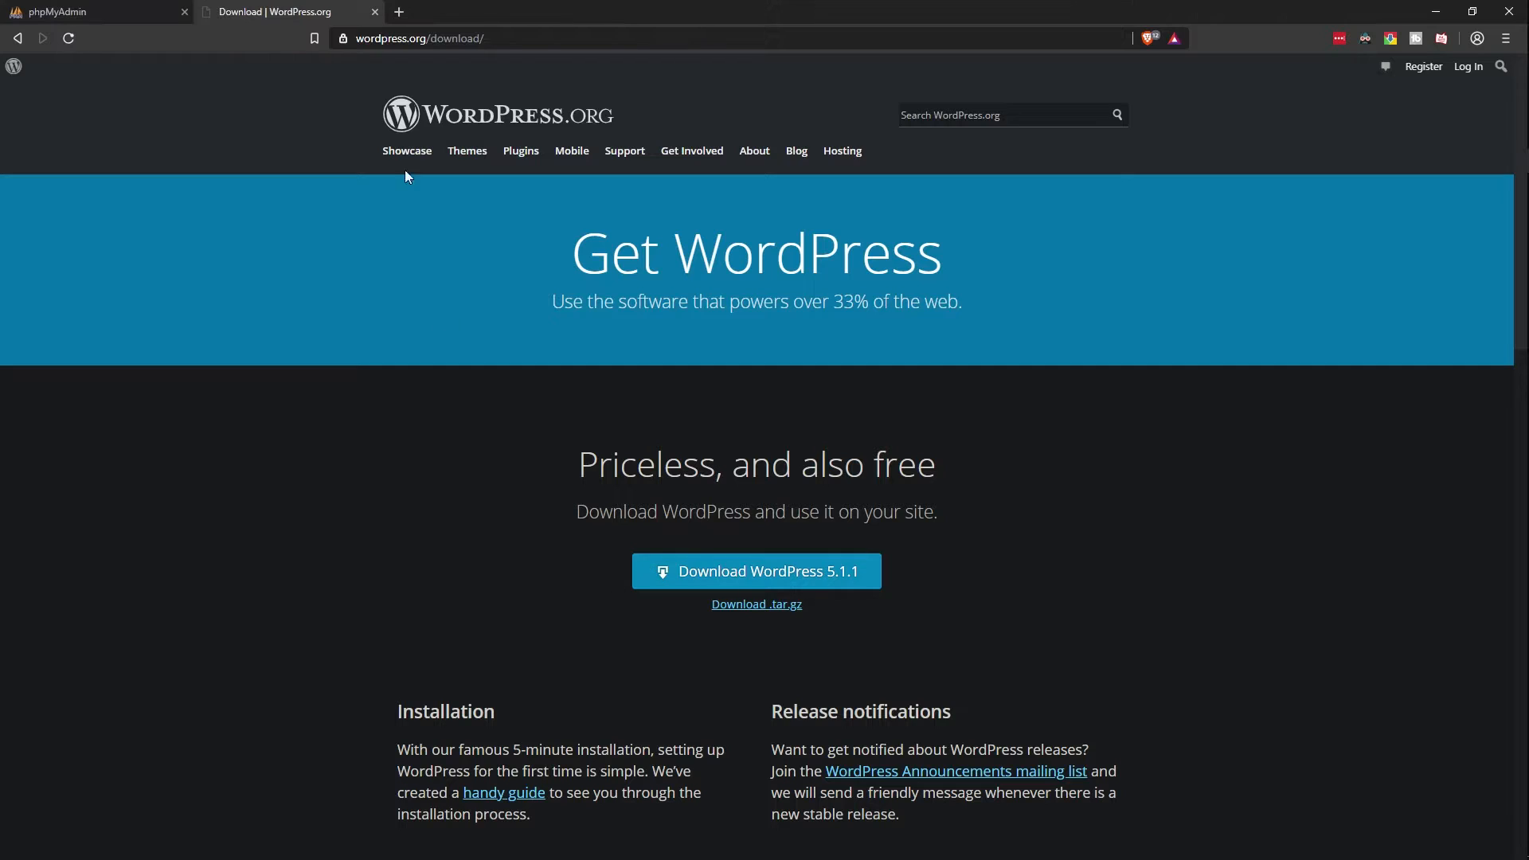
Step: Log in to phpMyAdmin as root and go to the new-database page
key("ctrl+Tab")
type("root")
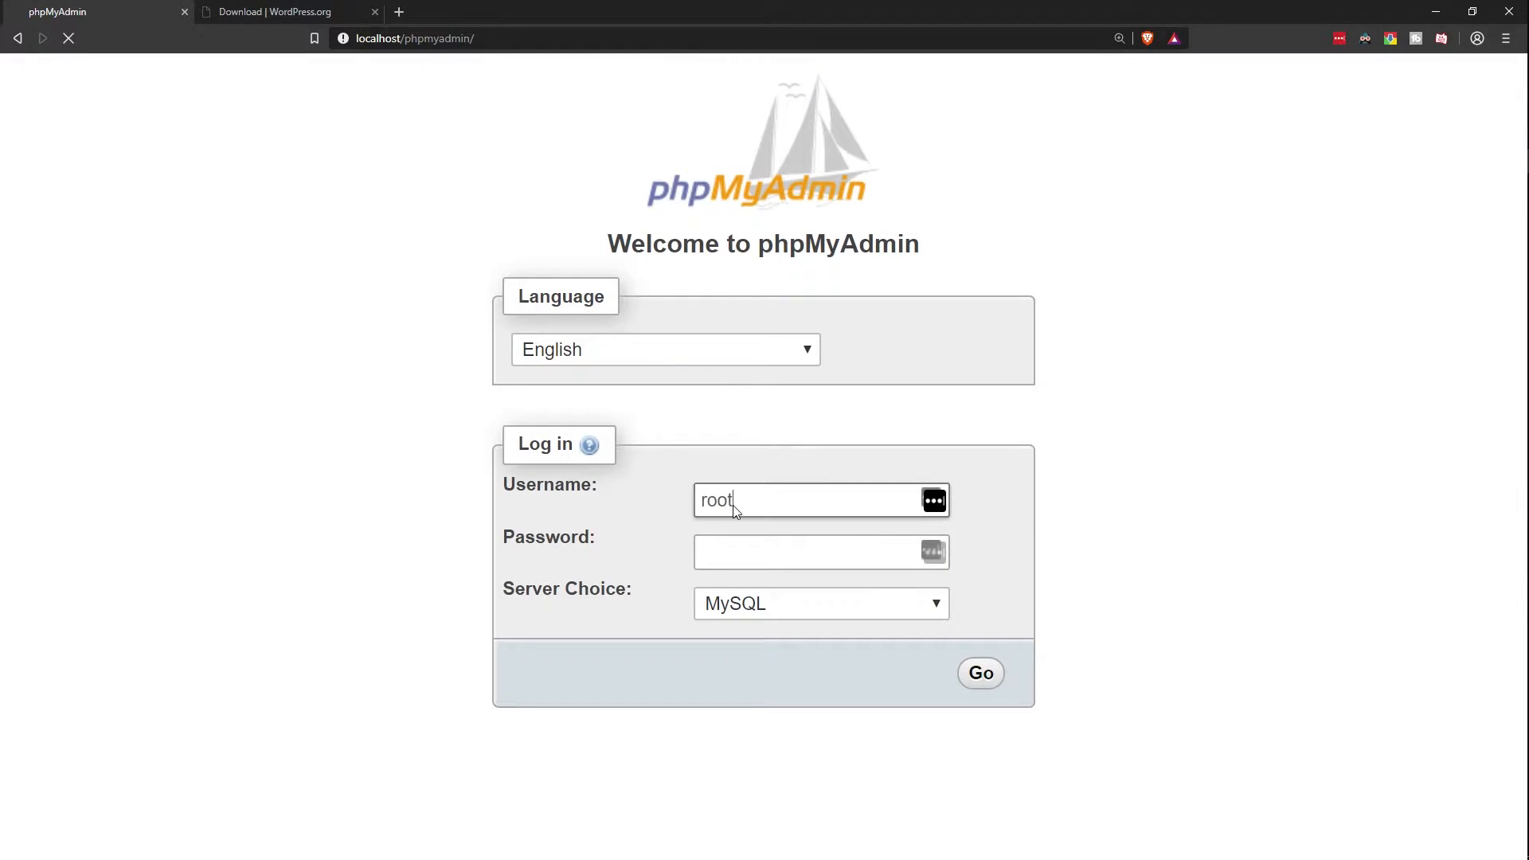
key("Return")
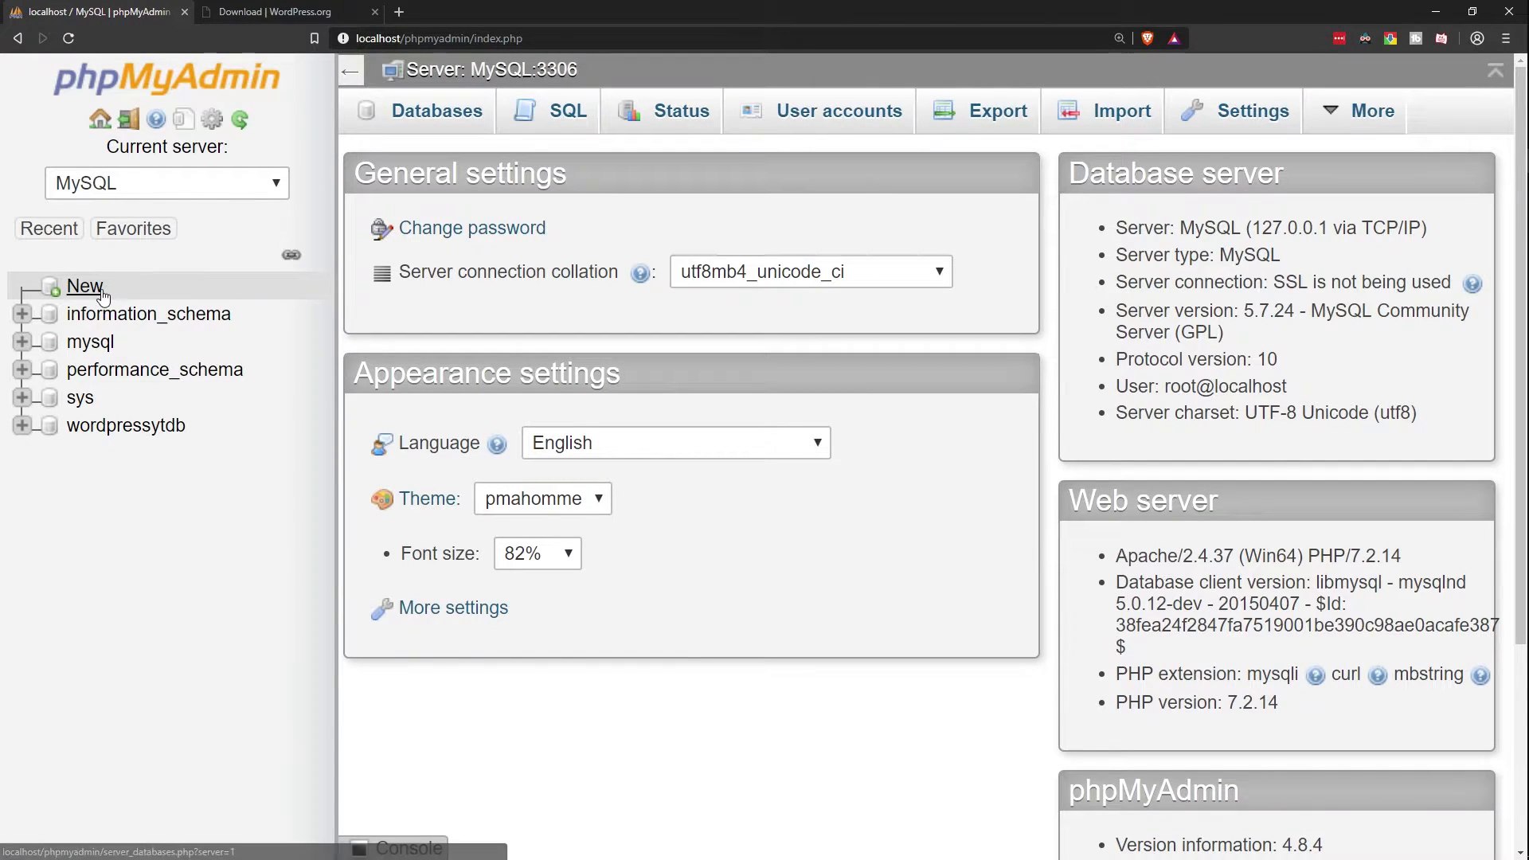
left_click(103, 293)
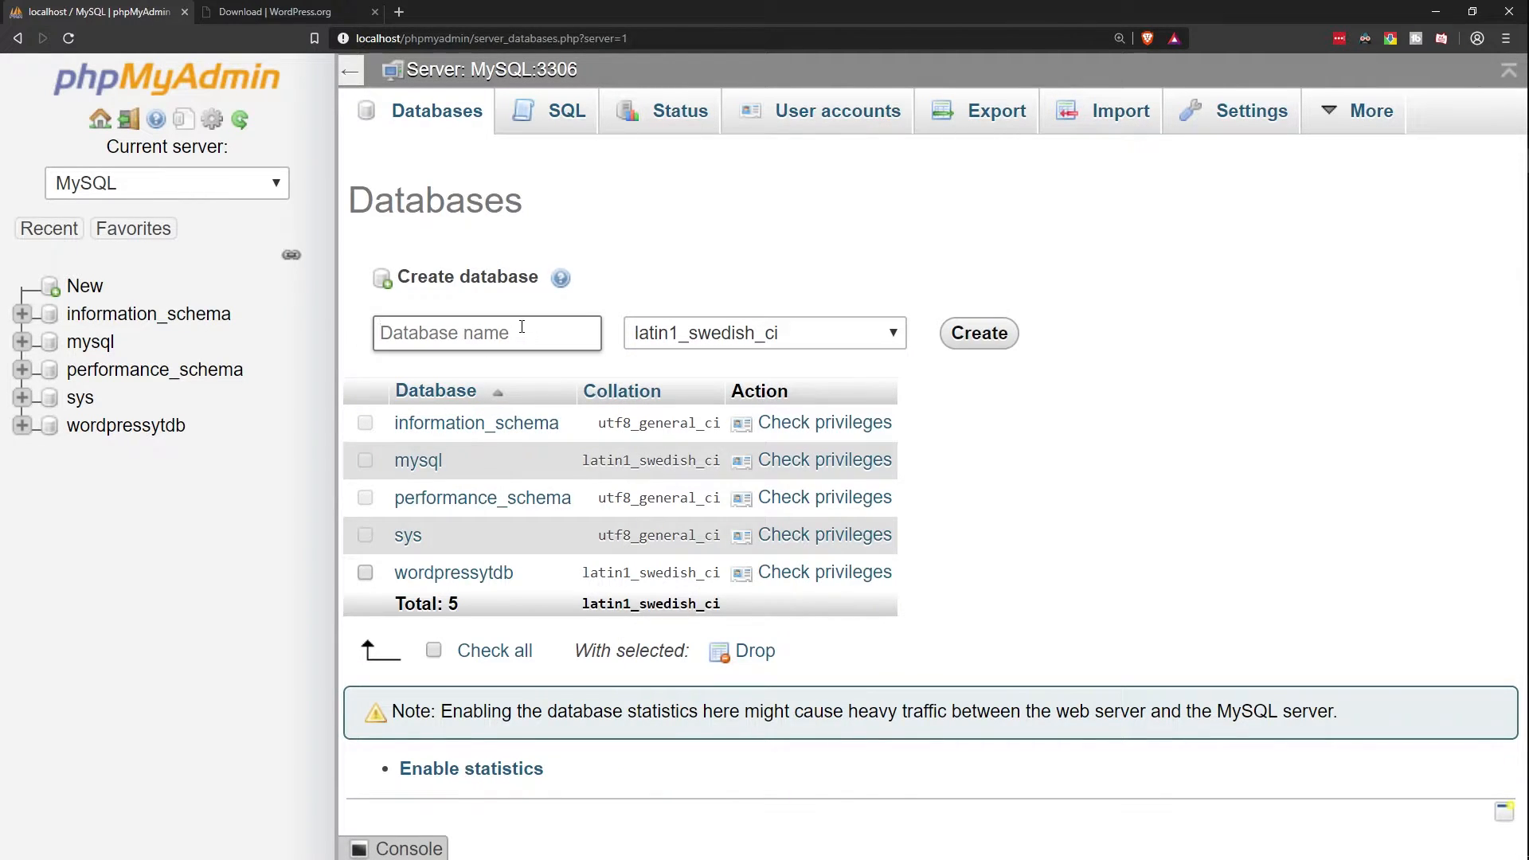
Step: Choose utf8_general_ci collation and begin typing portfoliodb as the database name
left_click(764, 333)
scroll(749, 615, "down", 10)
scroll(749, 615, "down", 12)
scroll(737, 599, "up", 4)
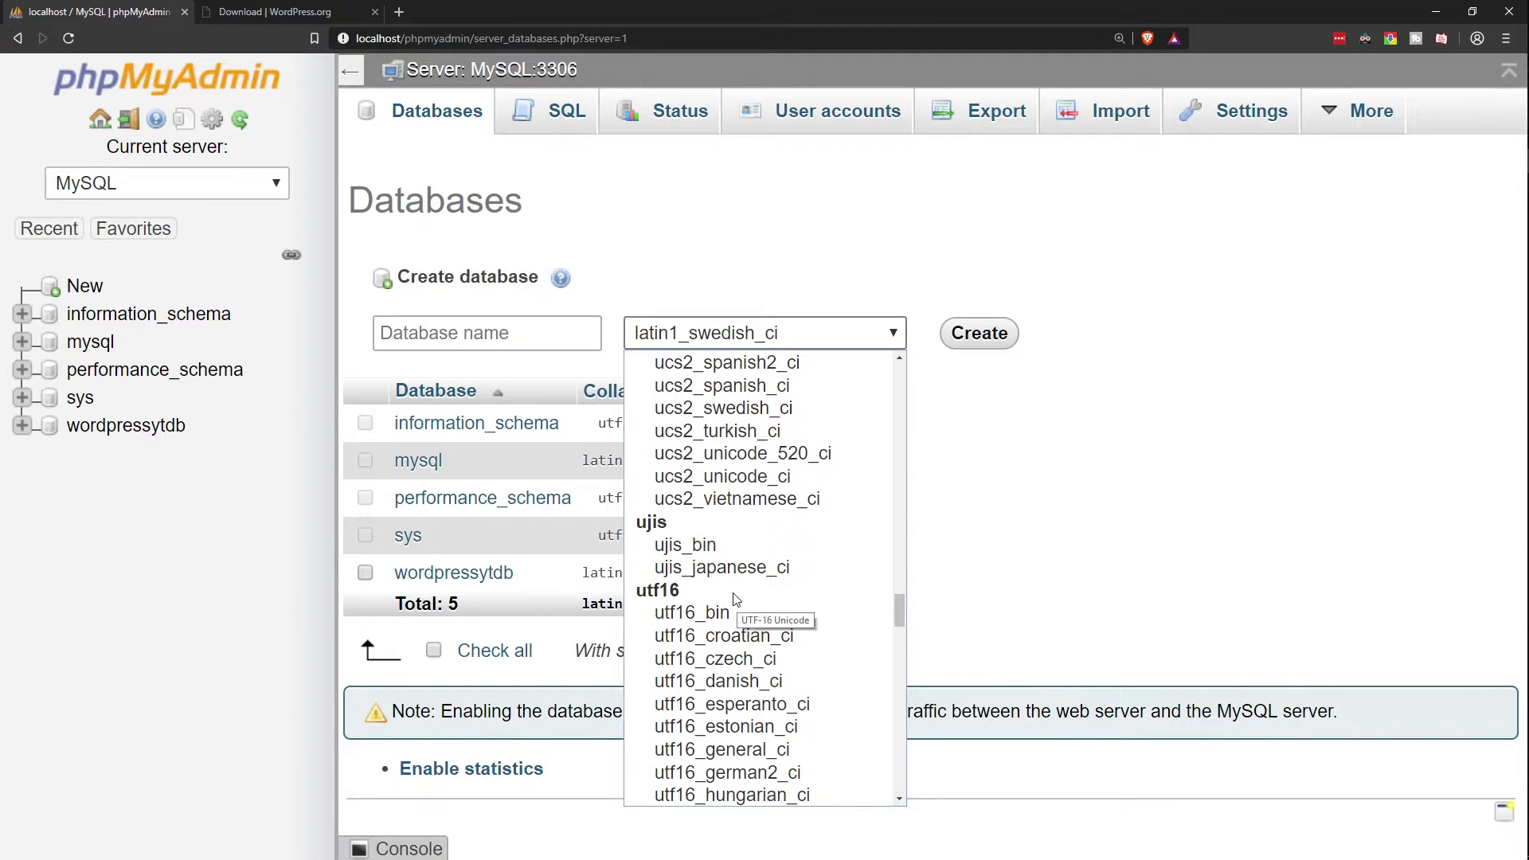
scroll(735, 599, "down", 2)
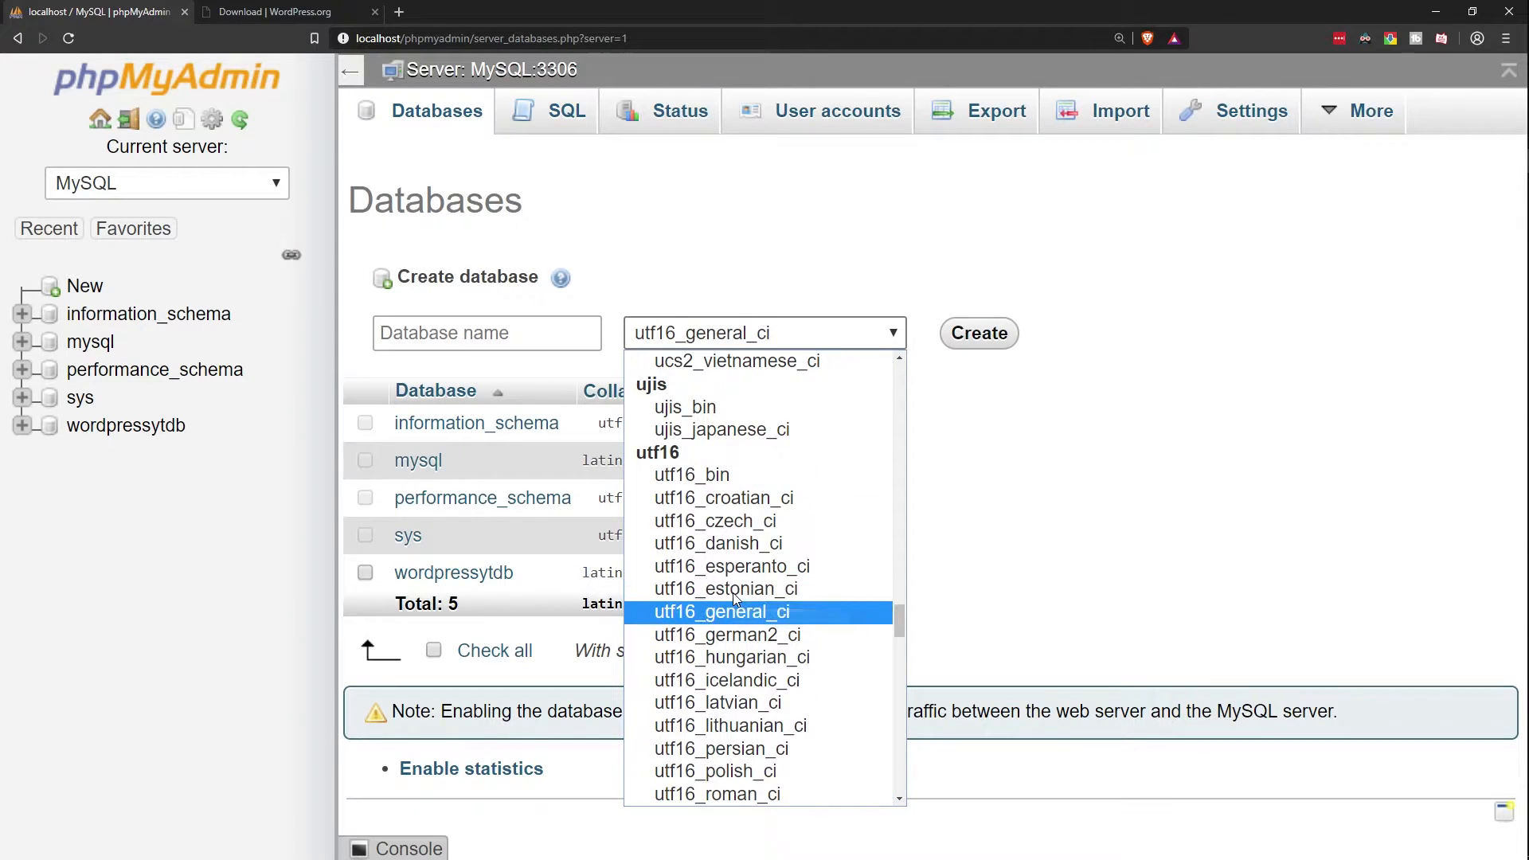
scroll(734, 599, "down", 12)
scroll(733, 592, "down", 3)
key("Escape")
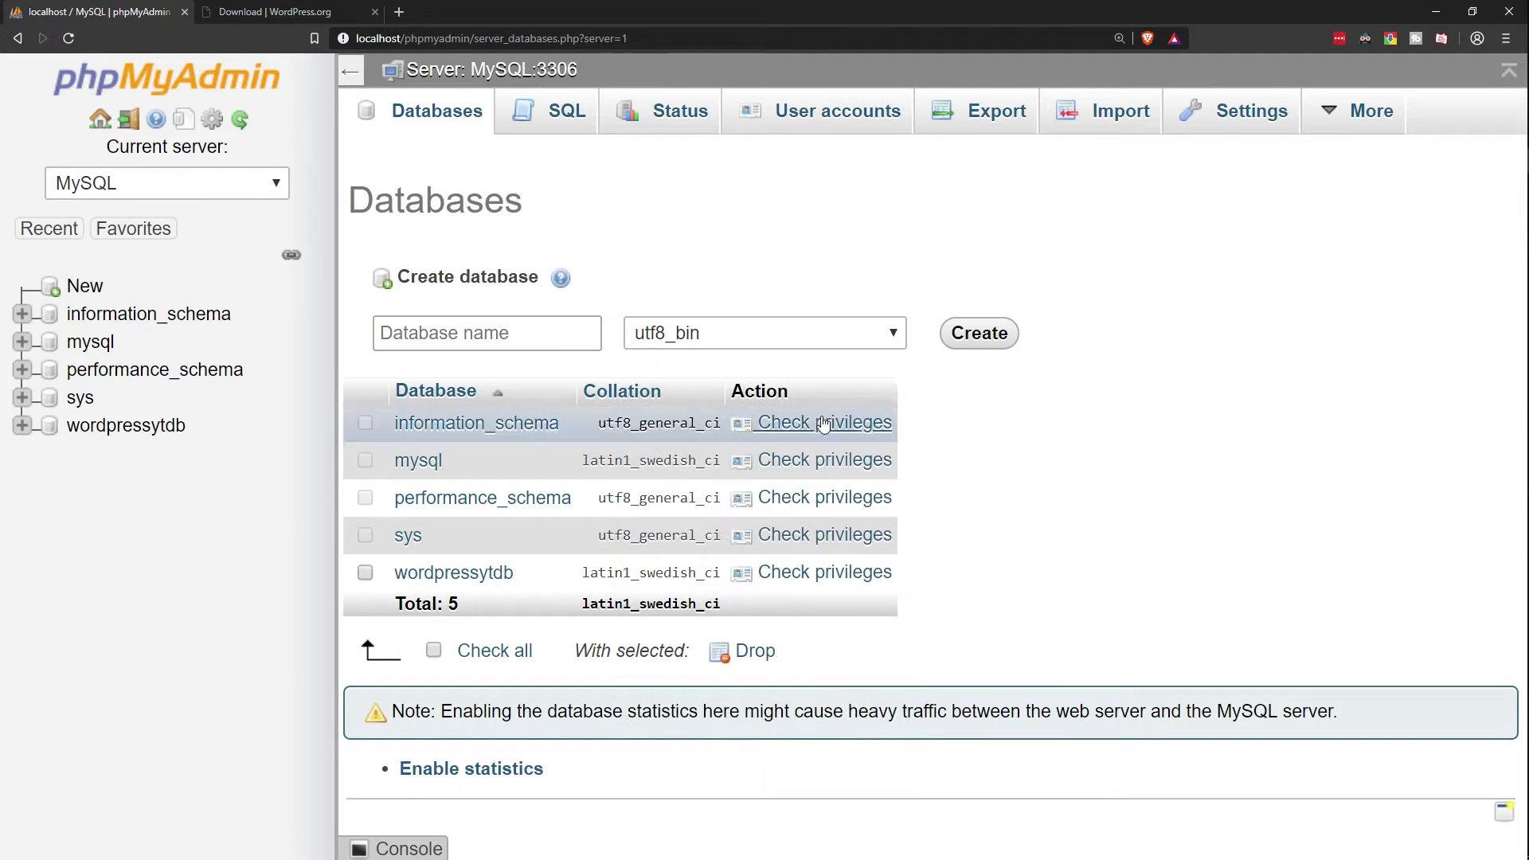
left_click(725, 333)
scroll(754, 572, "down", 15)
scroll(754, 572, "up", 2)
scroll(755, 575, "up", 7)
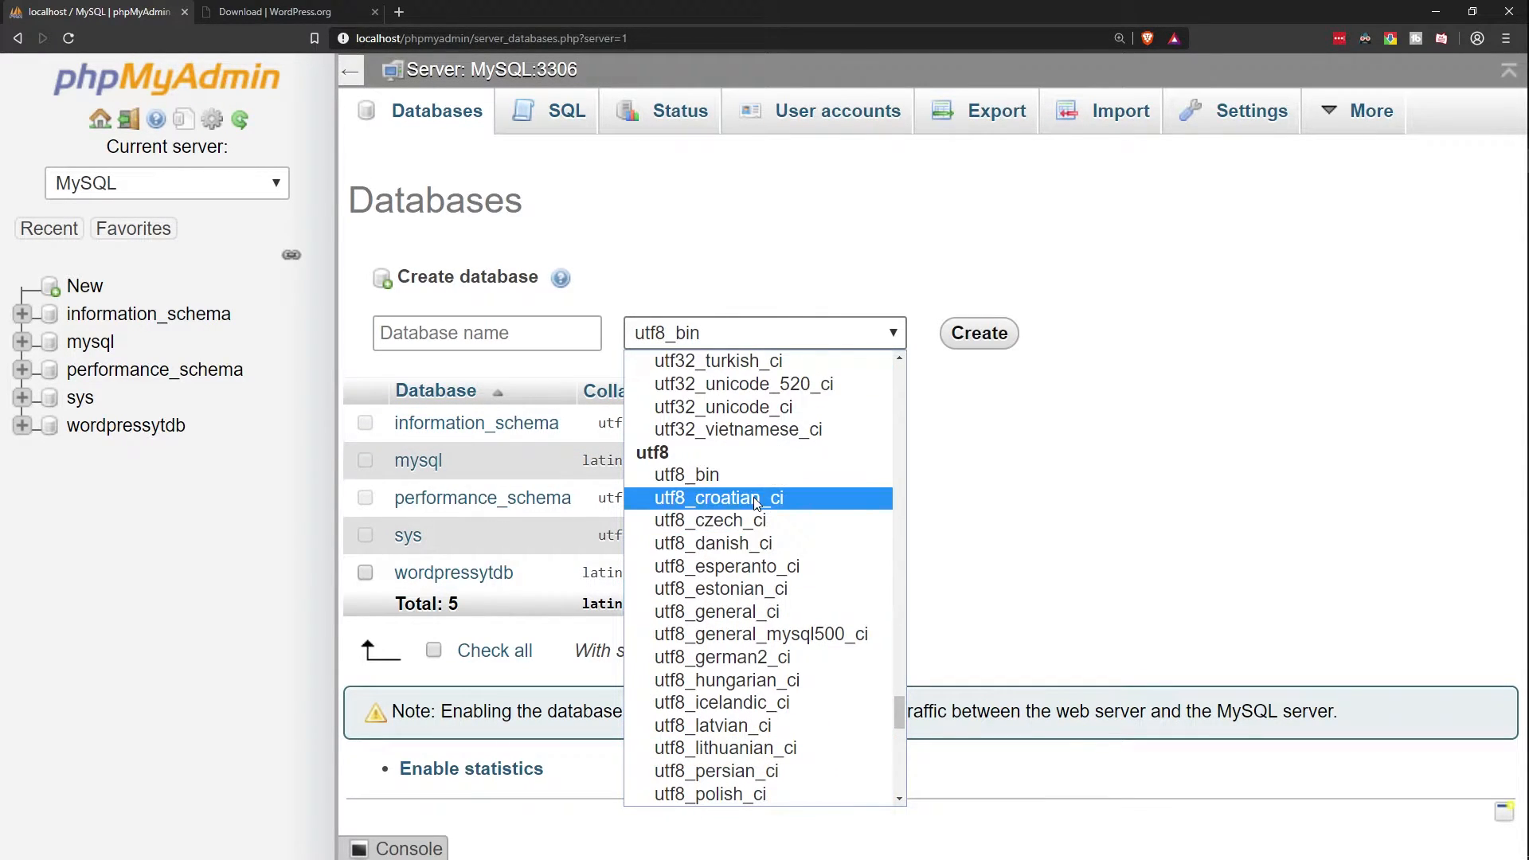
left_click(766, 614)
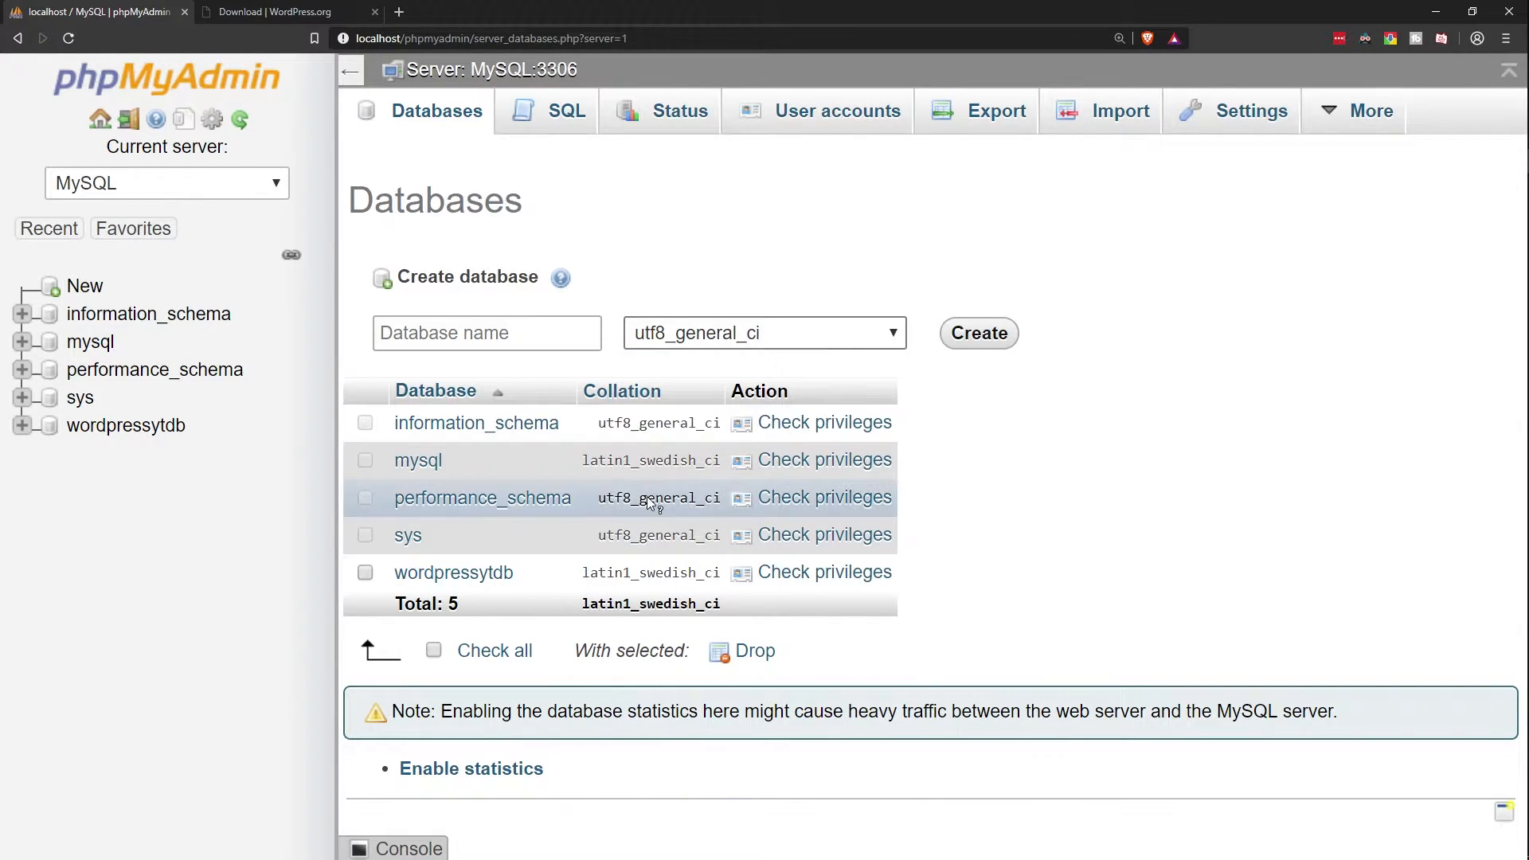
left_click(474, 342)
type("portfoliodb")
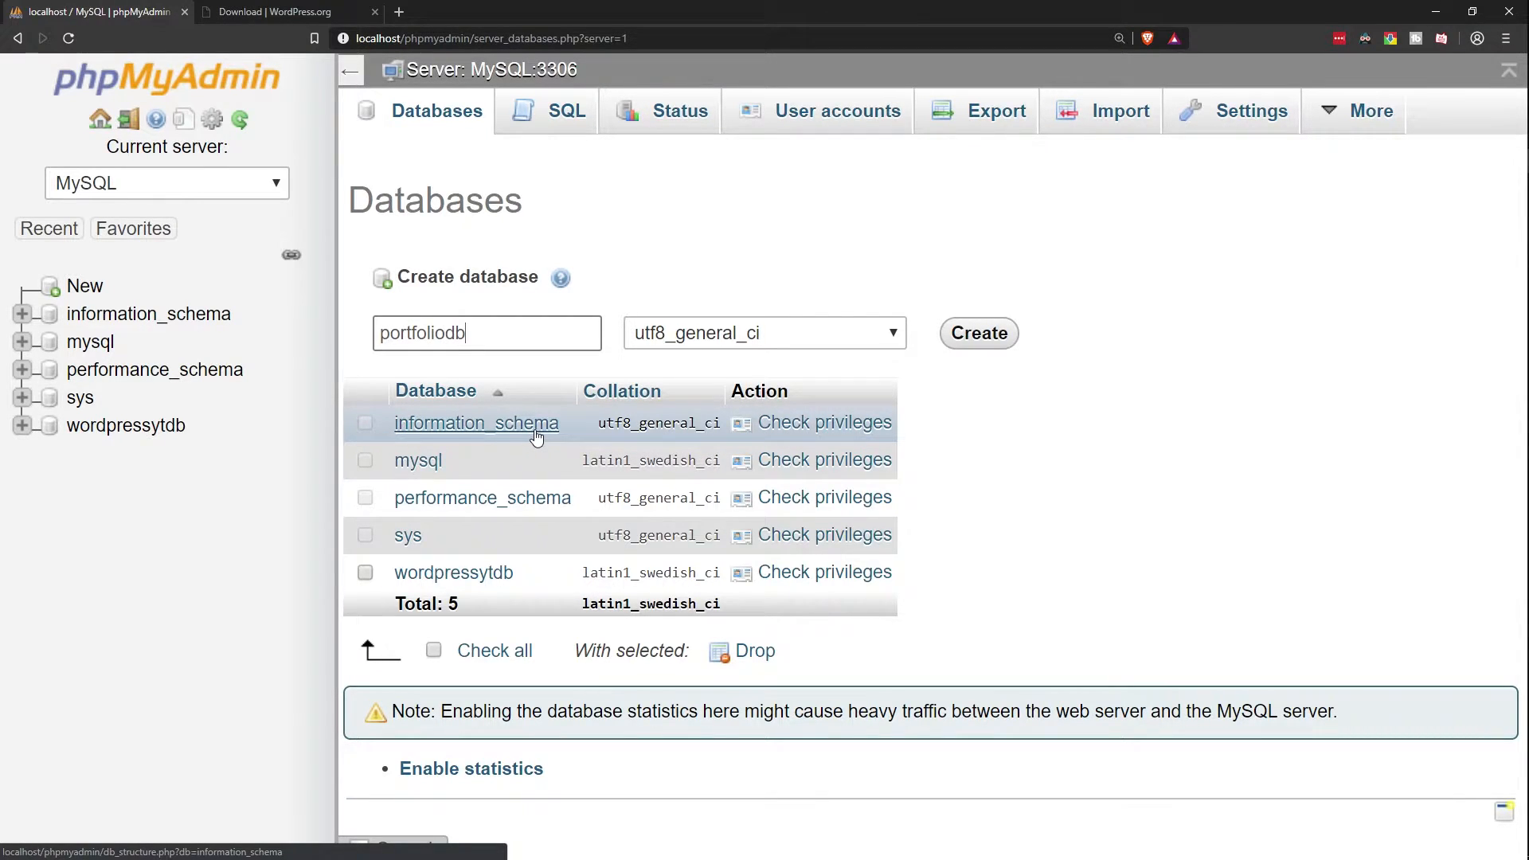
Step: Create the portfoliodb database, then open localhost/portfolio in the WordPress.org tab
left_click(967, 328)
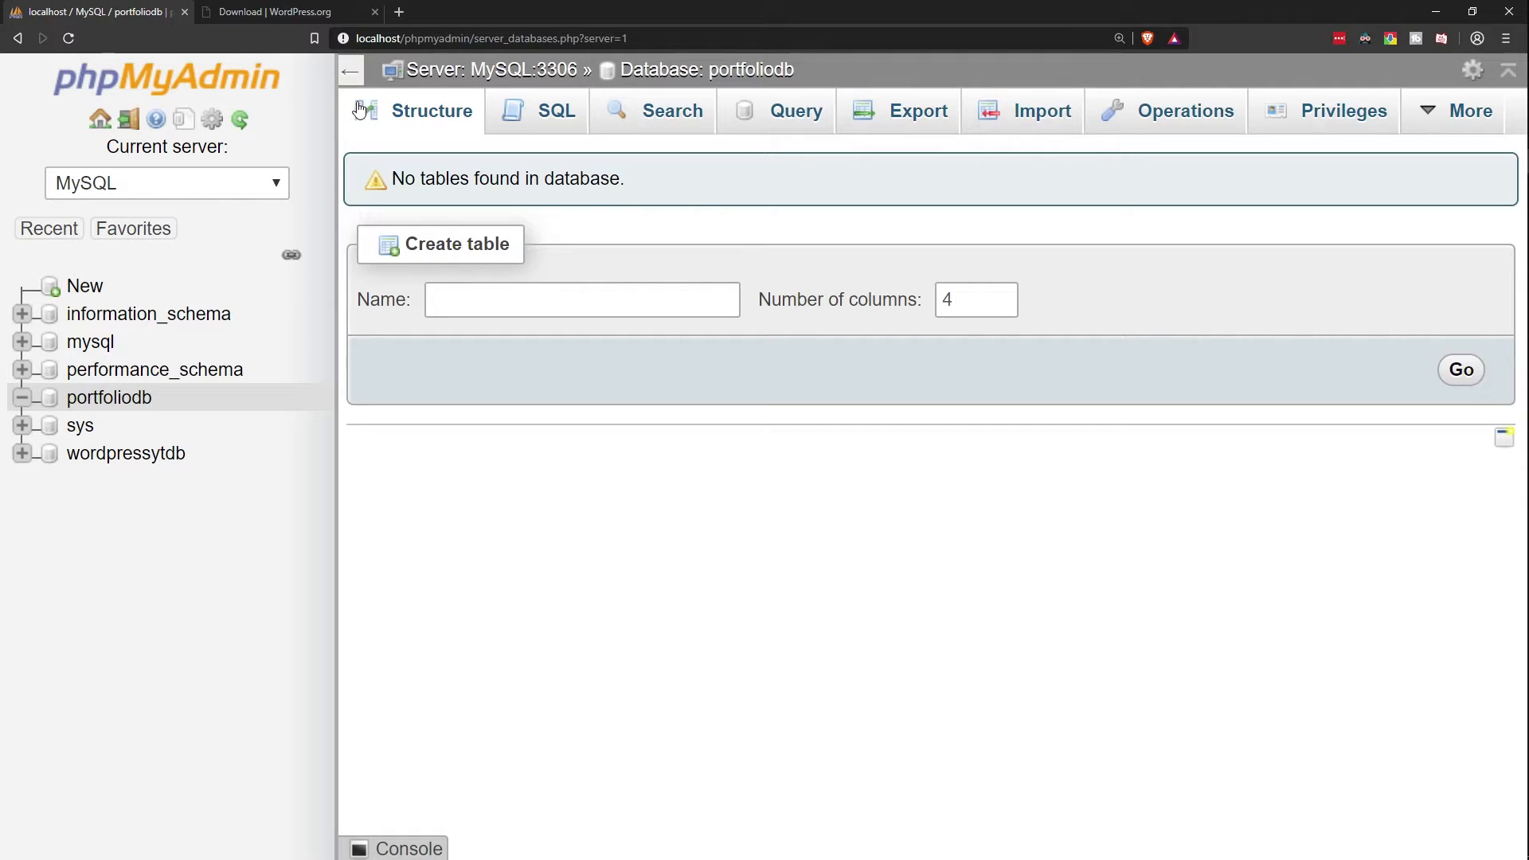
left_click(284, 14)
left_click(356, 40)
key("BackSpace")
type("localhost/")
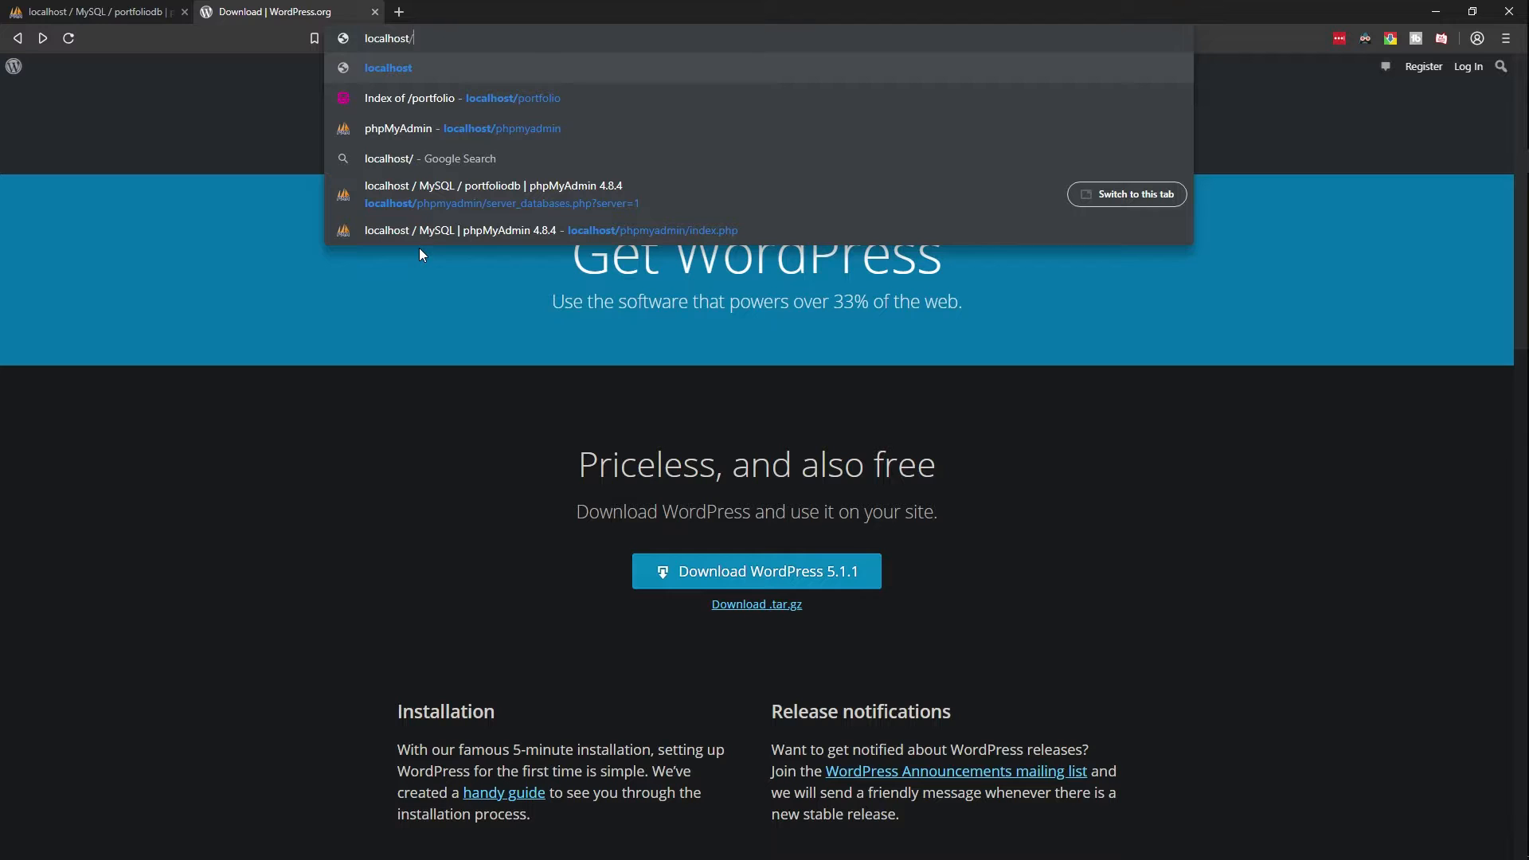
key("Down")
key("Return")
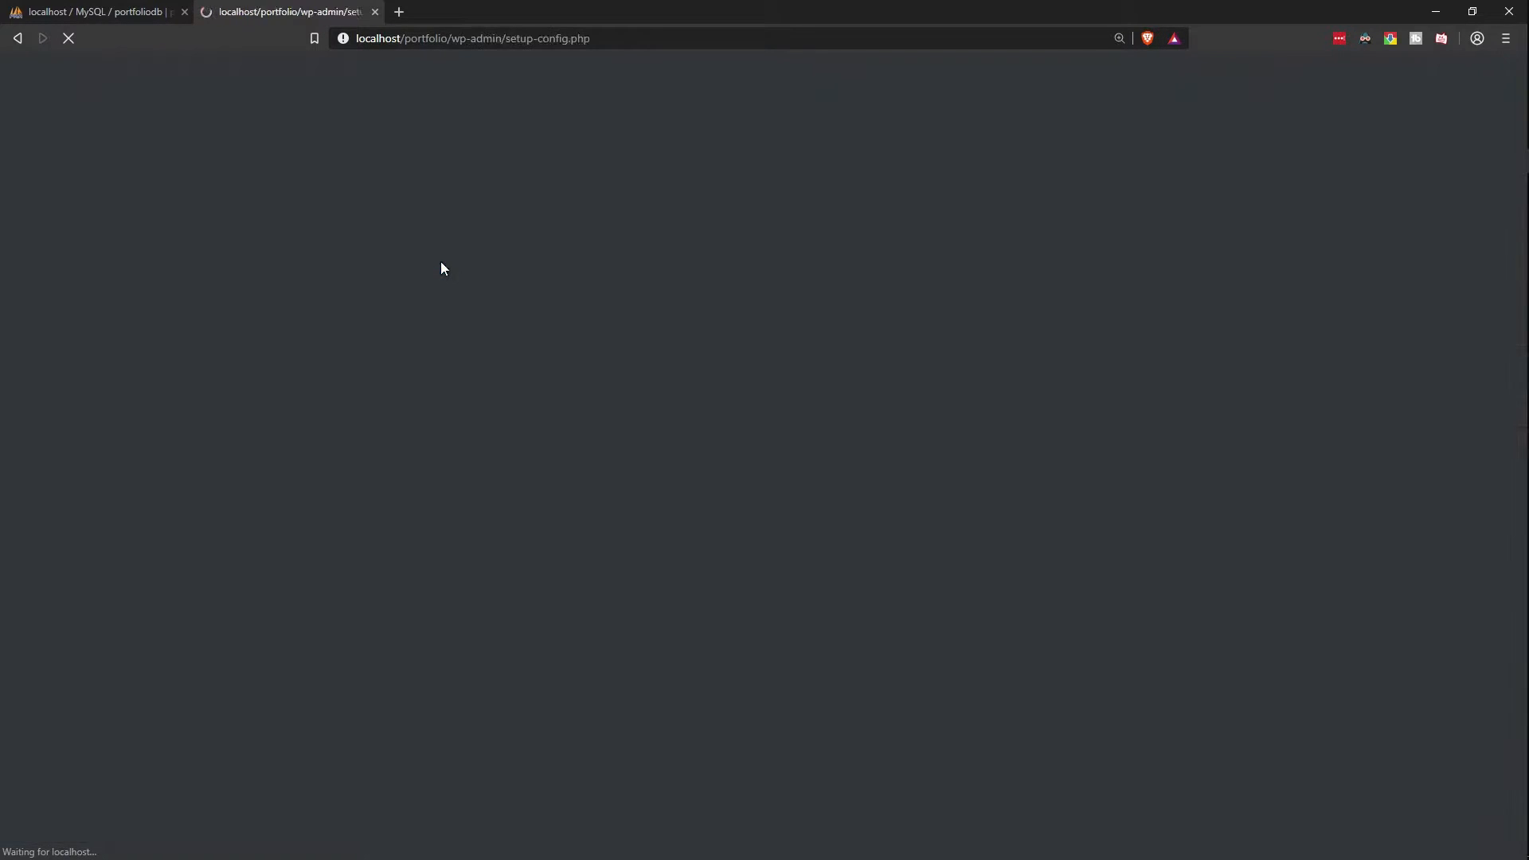
Step: Select Français as the installer language and continue setup
left_click(111, 12)
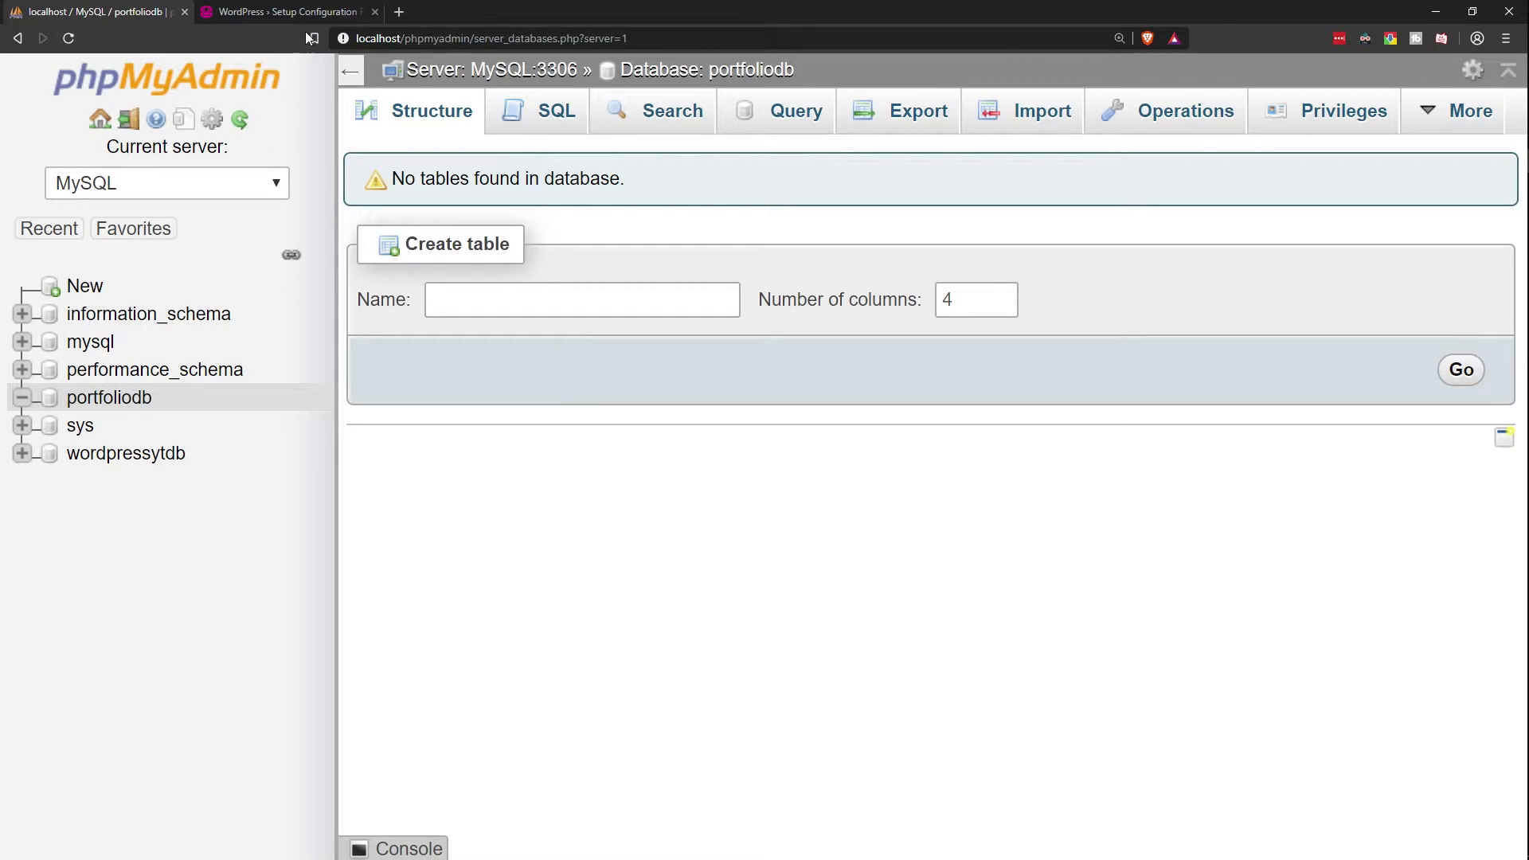
left_click(323, 19)
key("f")
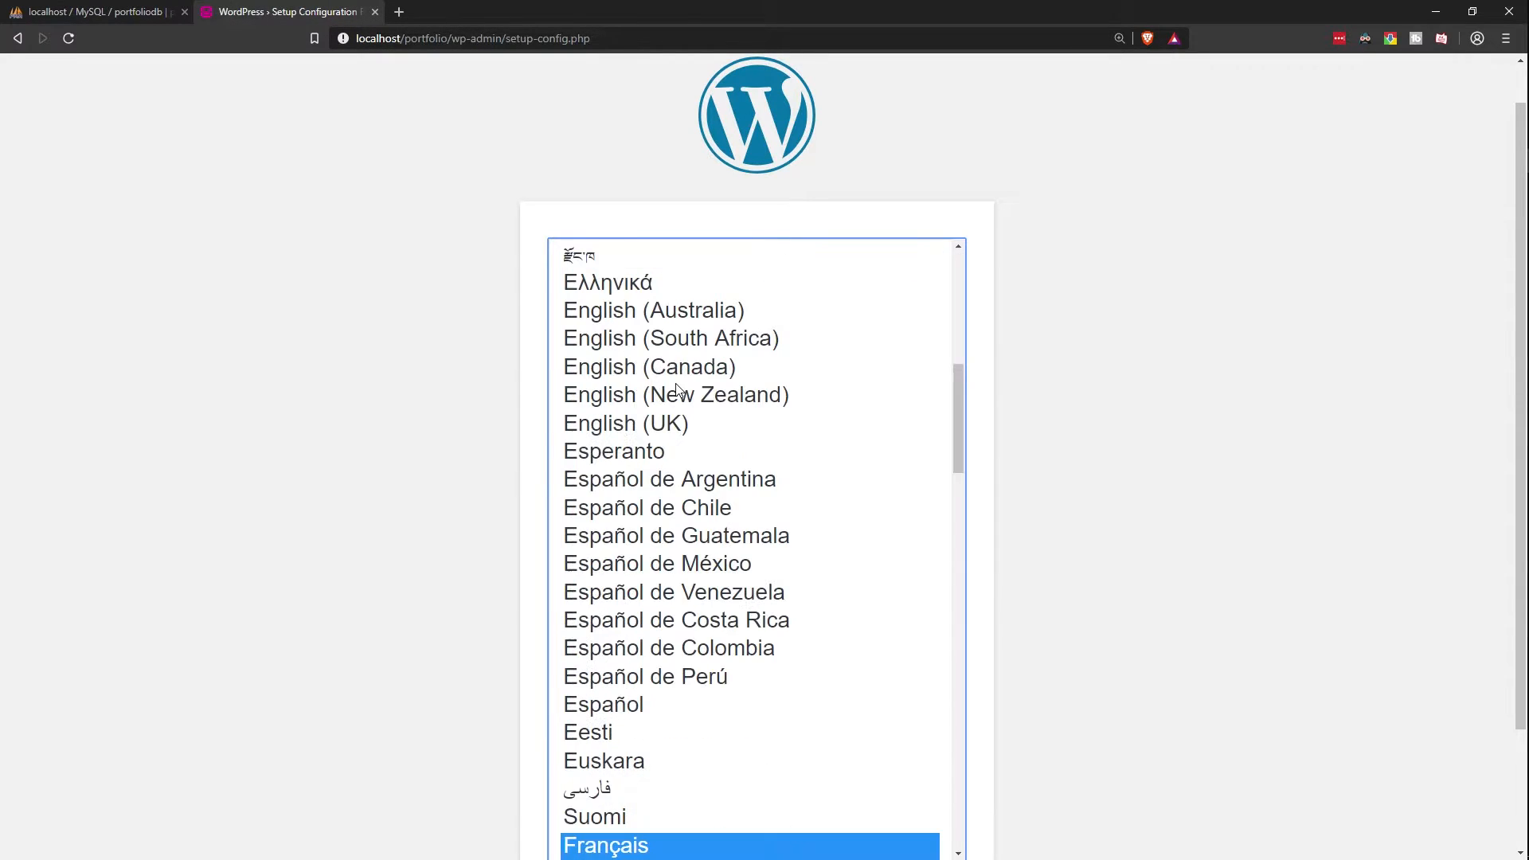
scroll(661, 699, "down", 1)
scroll(519, 624, "down", 2)
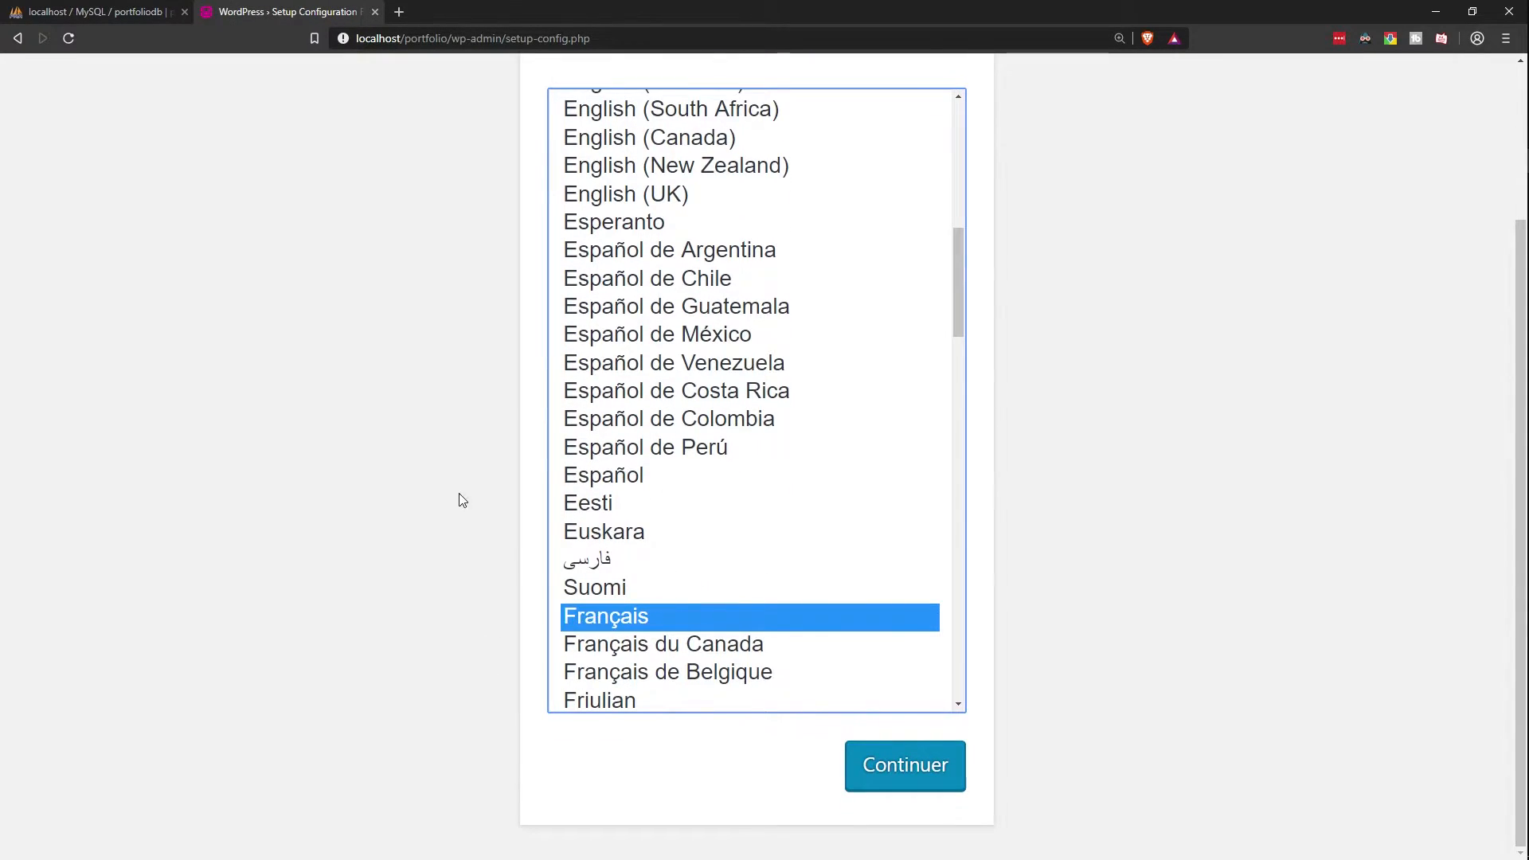
key("ctrl+minus")
key("ctrl+minus")
key("ctrl+minus")
key("ctrl+minus")
left_click(874, 584)
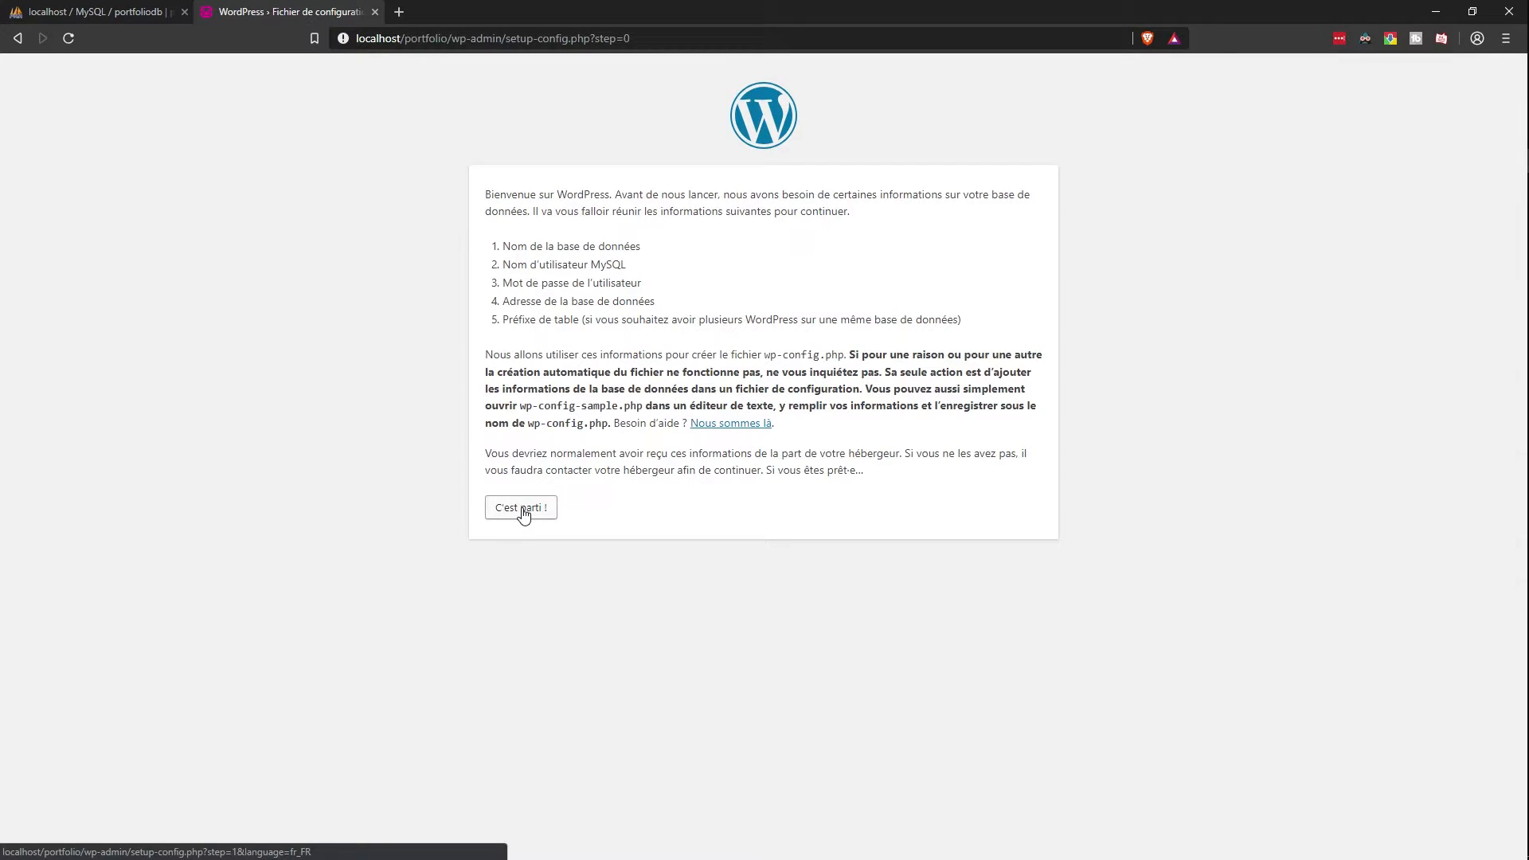
Step: Enter database portfoliodb, user root and an empty password, then proceed to installation
left_click(522, 511)
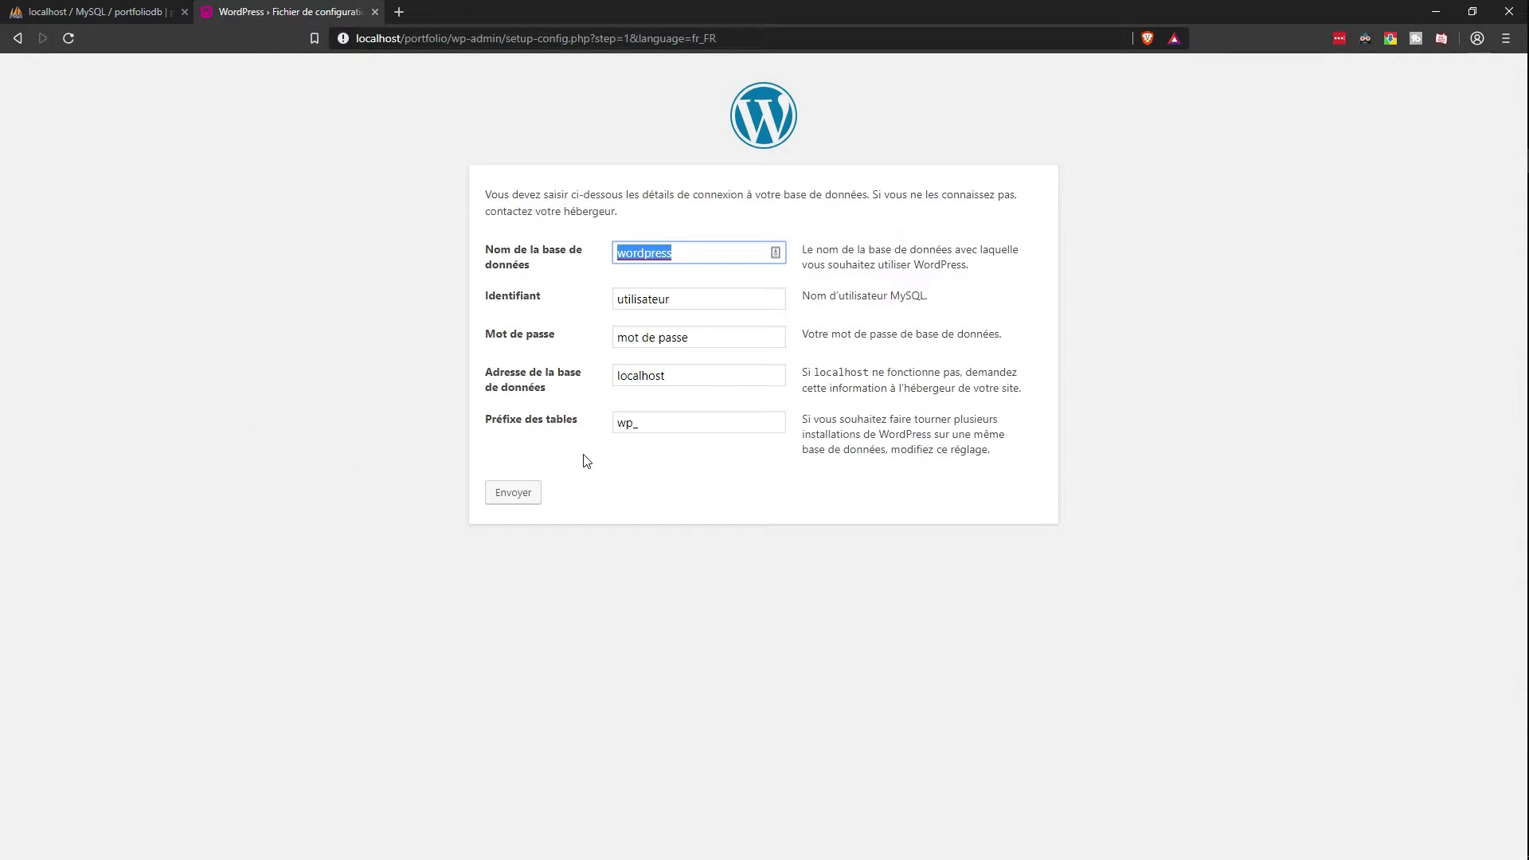
type("portfoliodb")
key("Tab")
type("root")
key("Tab")
key("BackSpace")
key("Tab")
key("Tab")
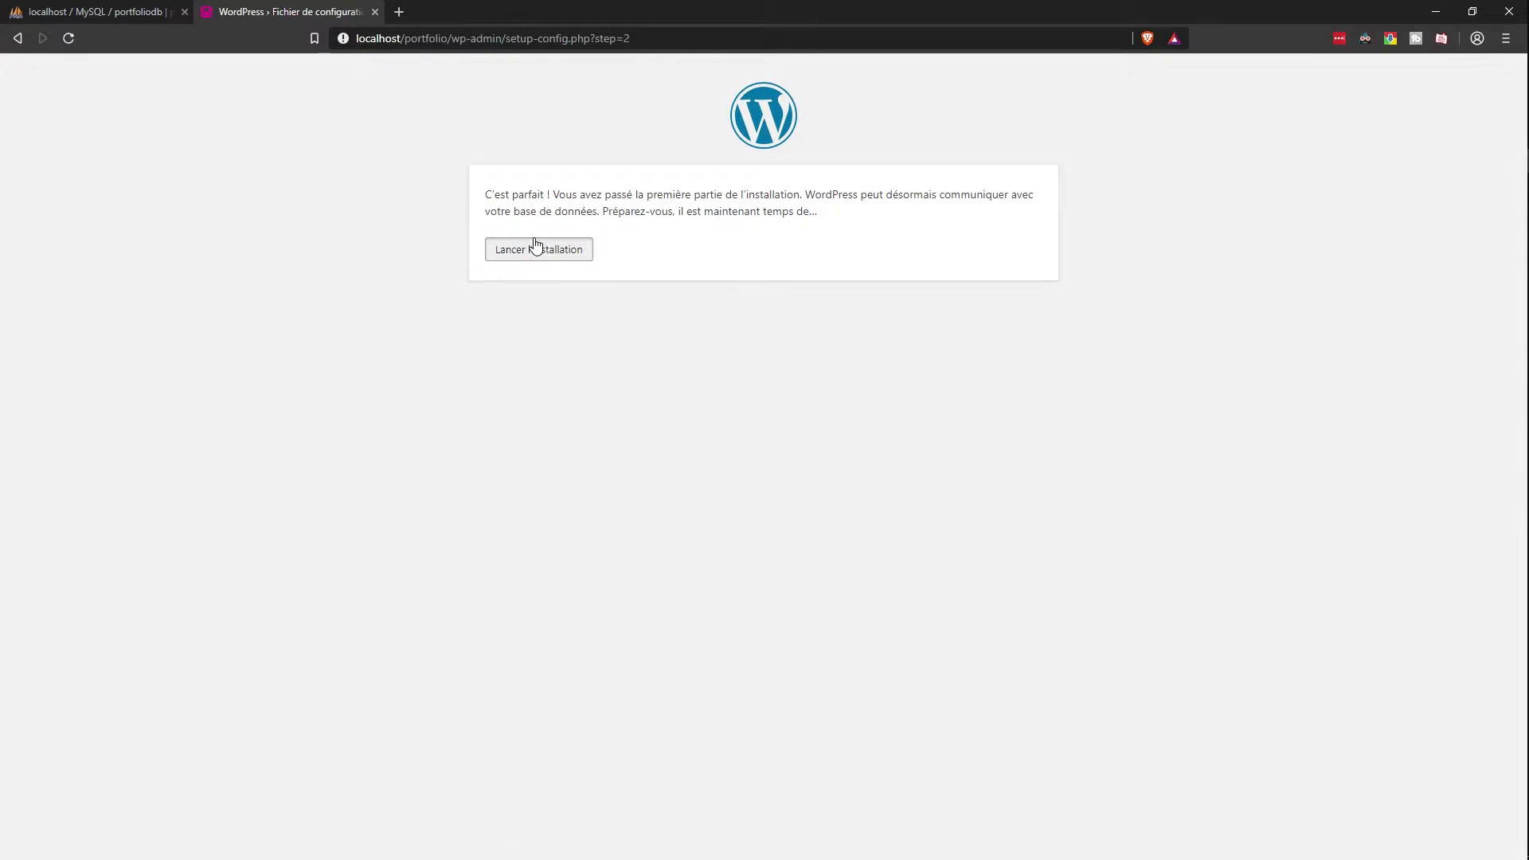
left_click(537, 248)
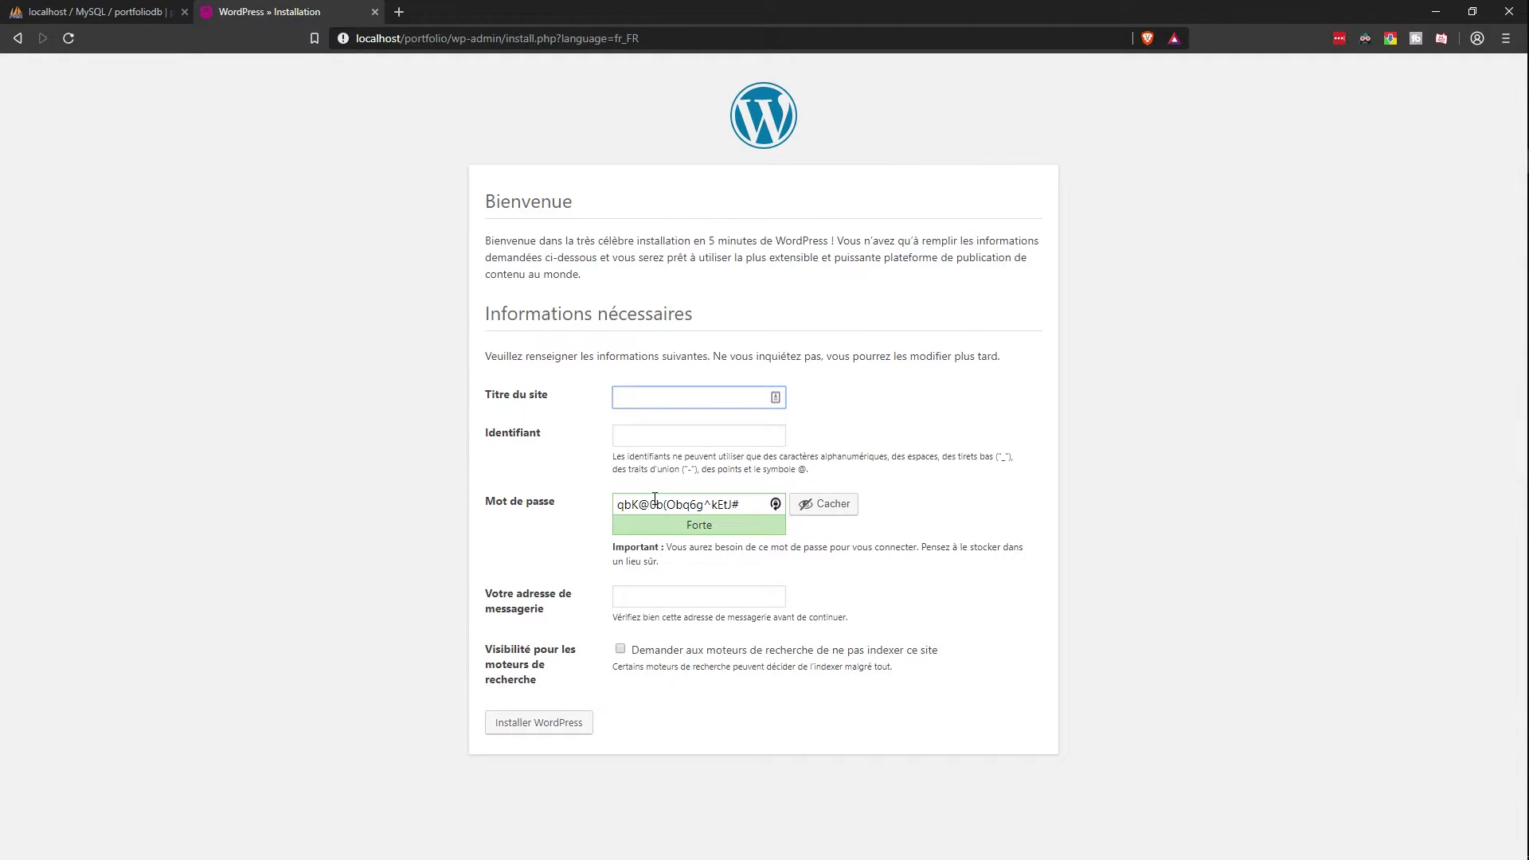
Step: Enter Placeholder as the site title and fill in the admin username
type("Placeholder")
key("ctrl+a")
key("ctrl+c")
key("Tab")
key("ctrl+v")
key("ctrl+a")
type("root")
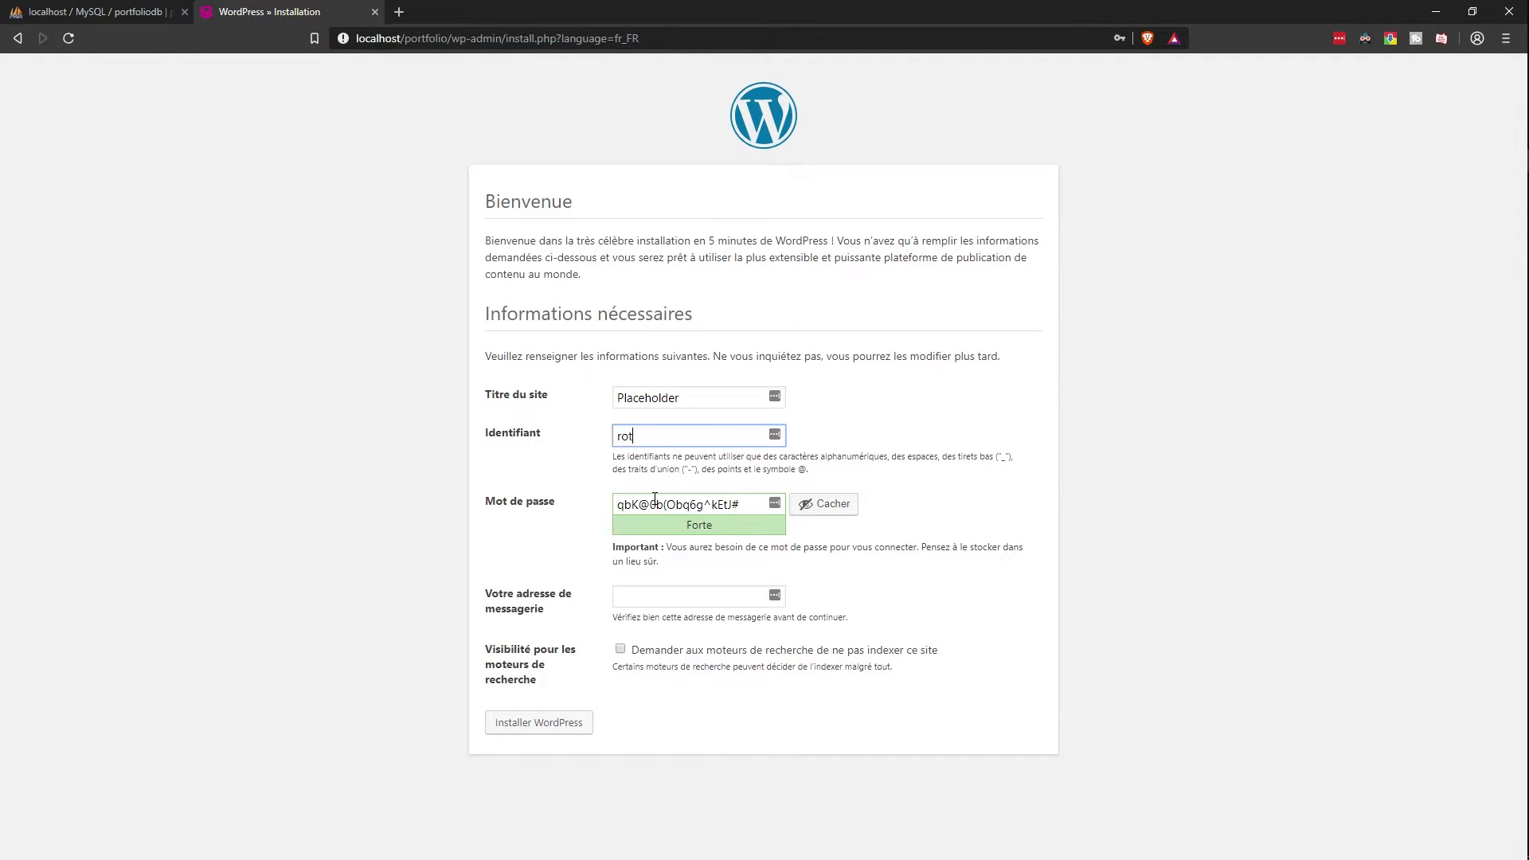
Step: Set a short admin password, confirm the weak password, and enter the admin e-mail
key("Tab")
type("12")
key("BackSpace")
key("BackSpace")
type("1234")
key("Tab")
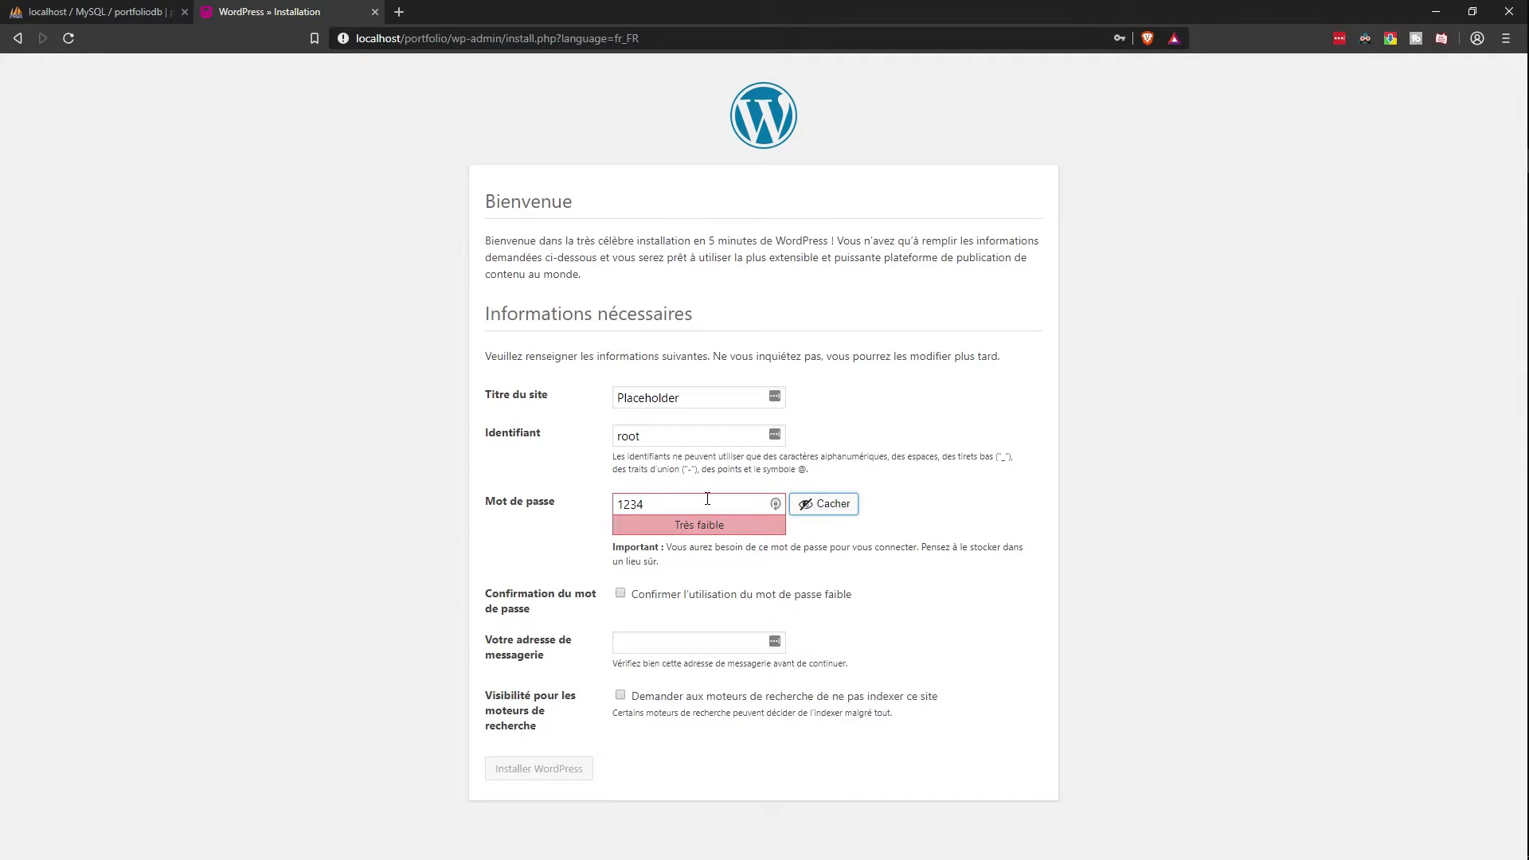
key("Tab")
key("space")
key("Tab")
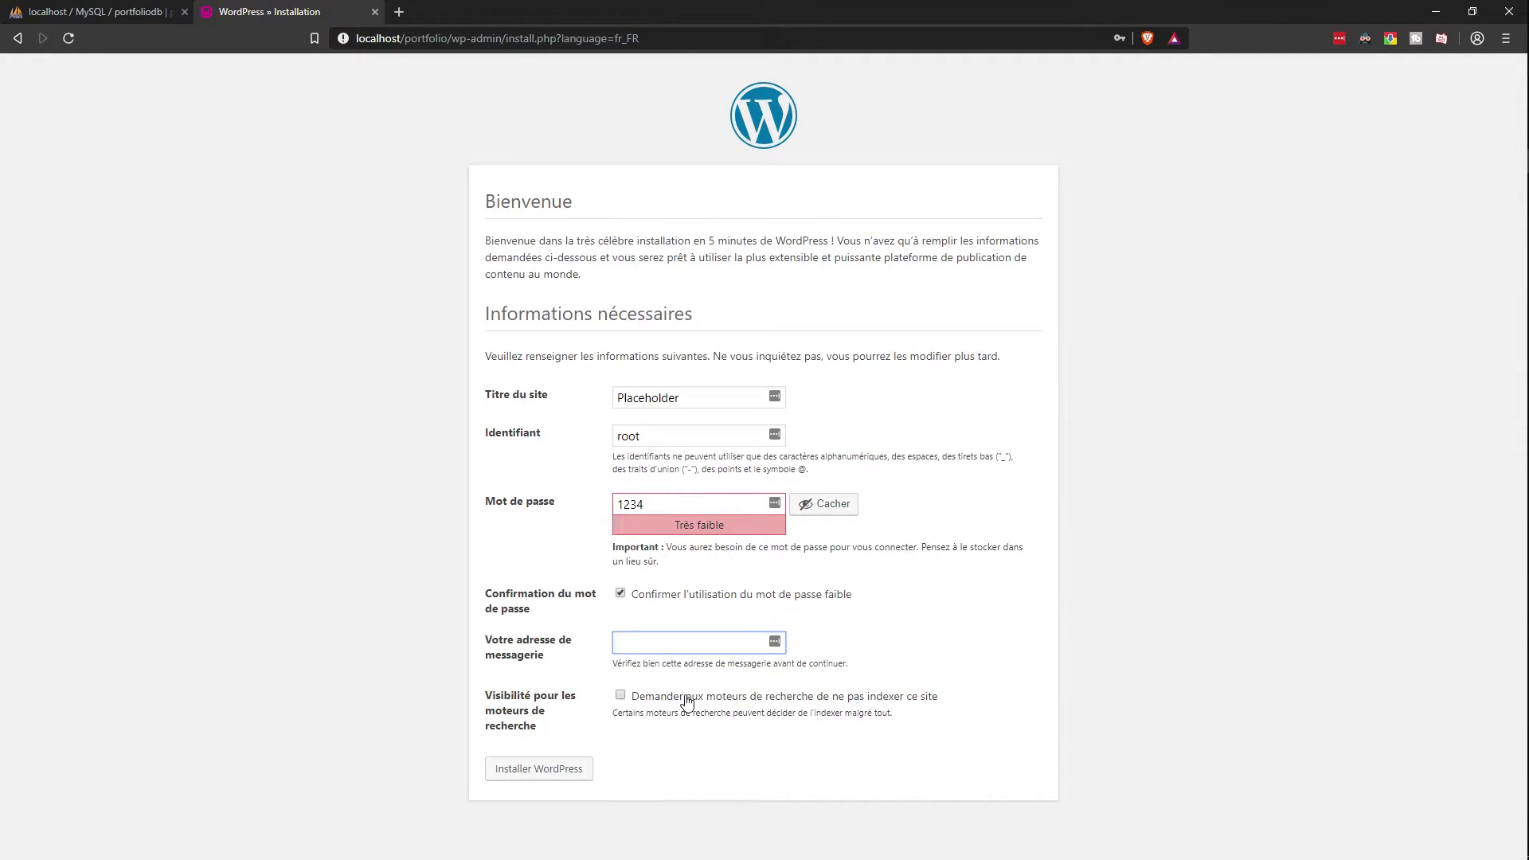
type("lol@lol.fr")
Step: Install WordPress and log in with the admin username and password
left_click(560, 769)
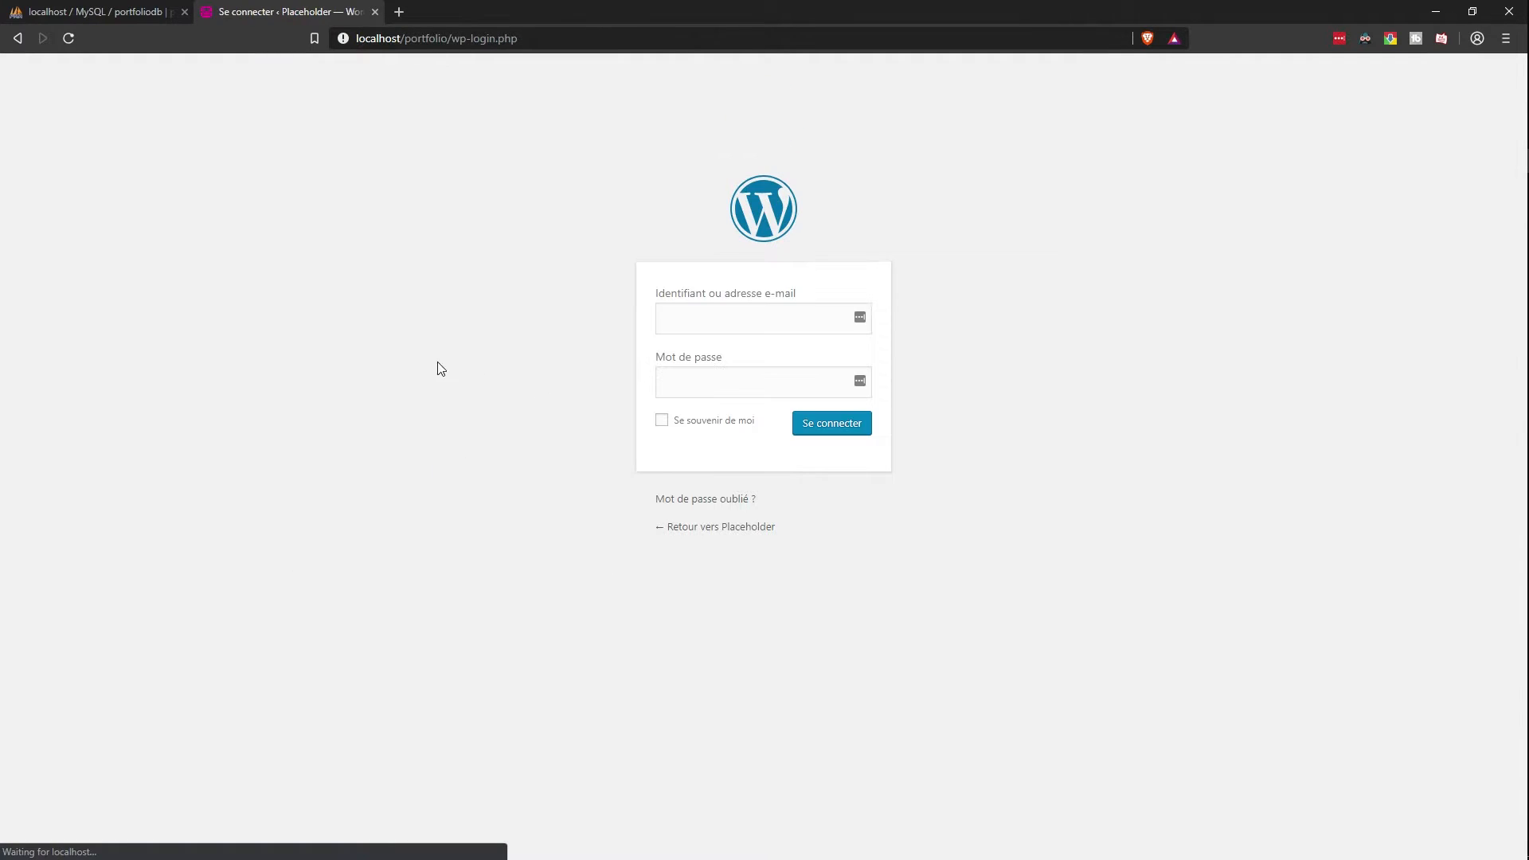
key("Tab")
type("root")
key("Return")
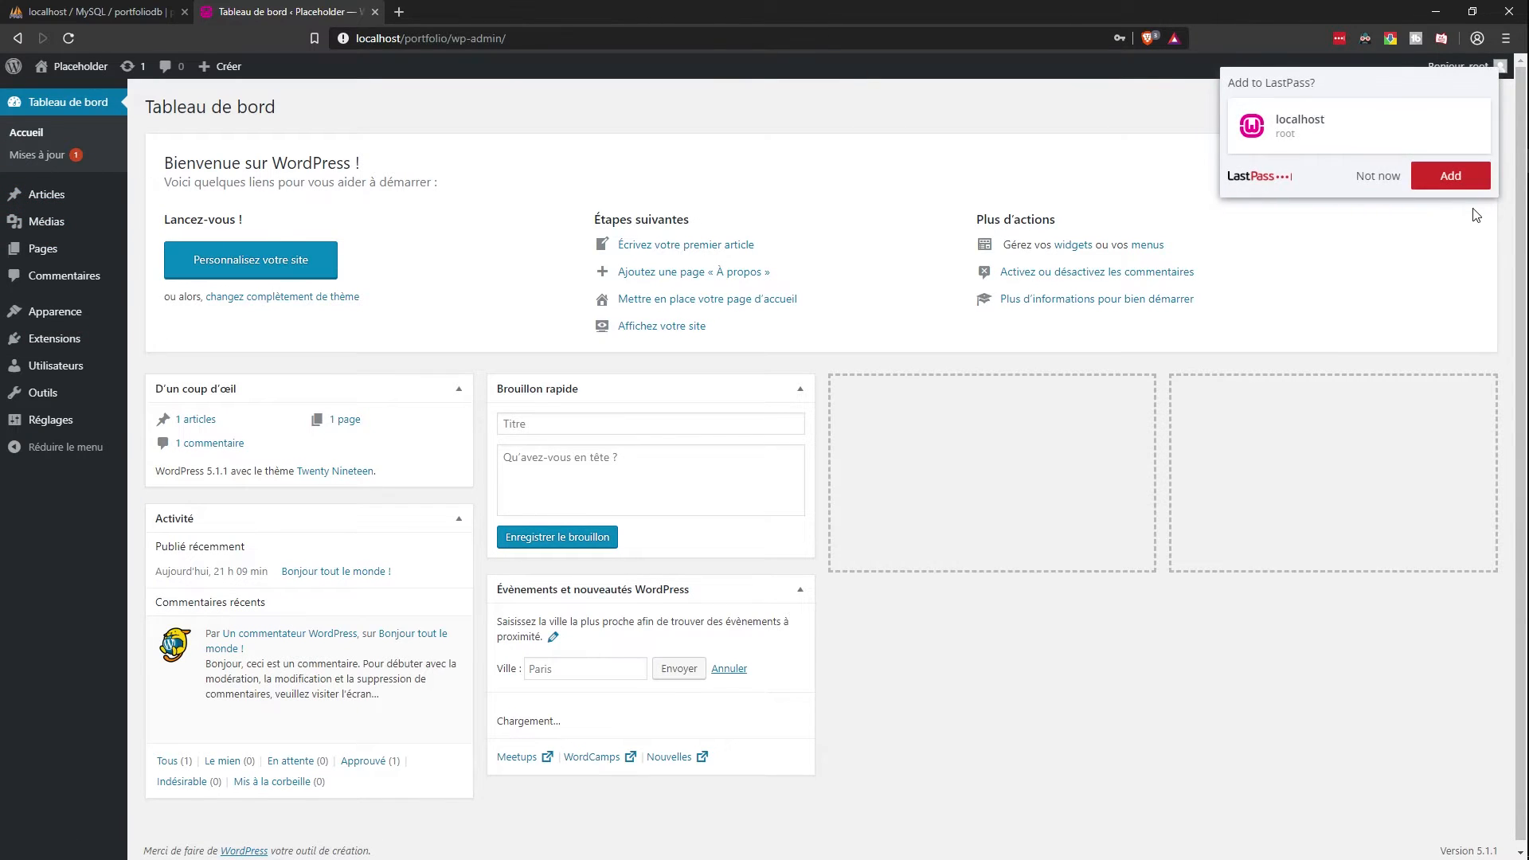
Step: Install the Classic Editor plugin from the Add Plugins page
mouse_move(54, 339)
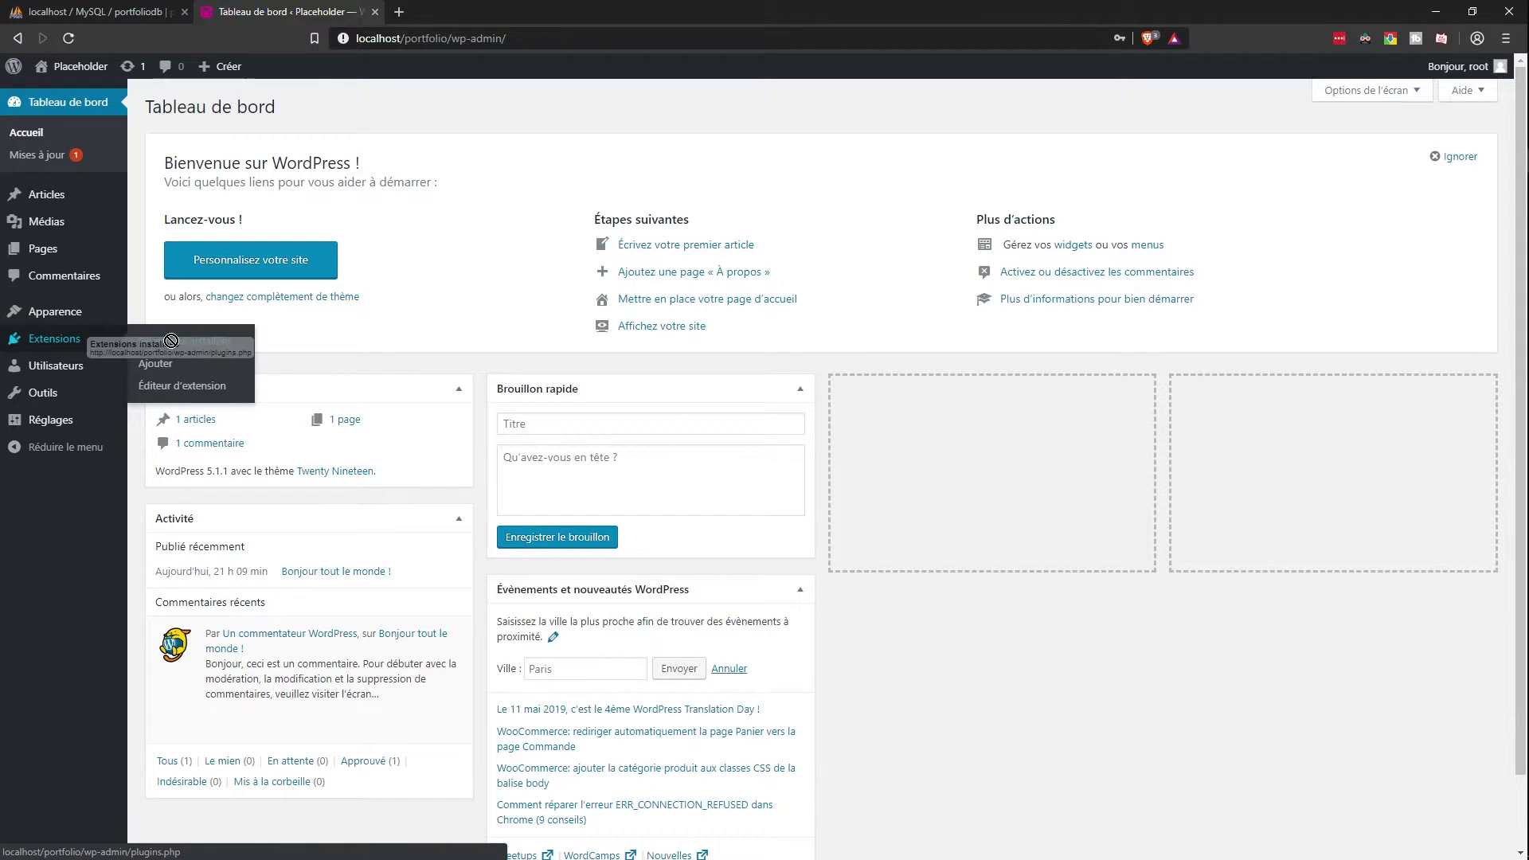
left_click(158, 365)
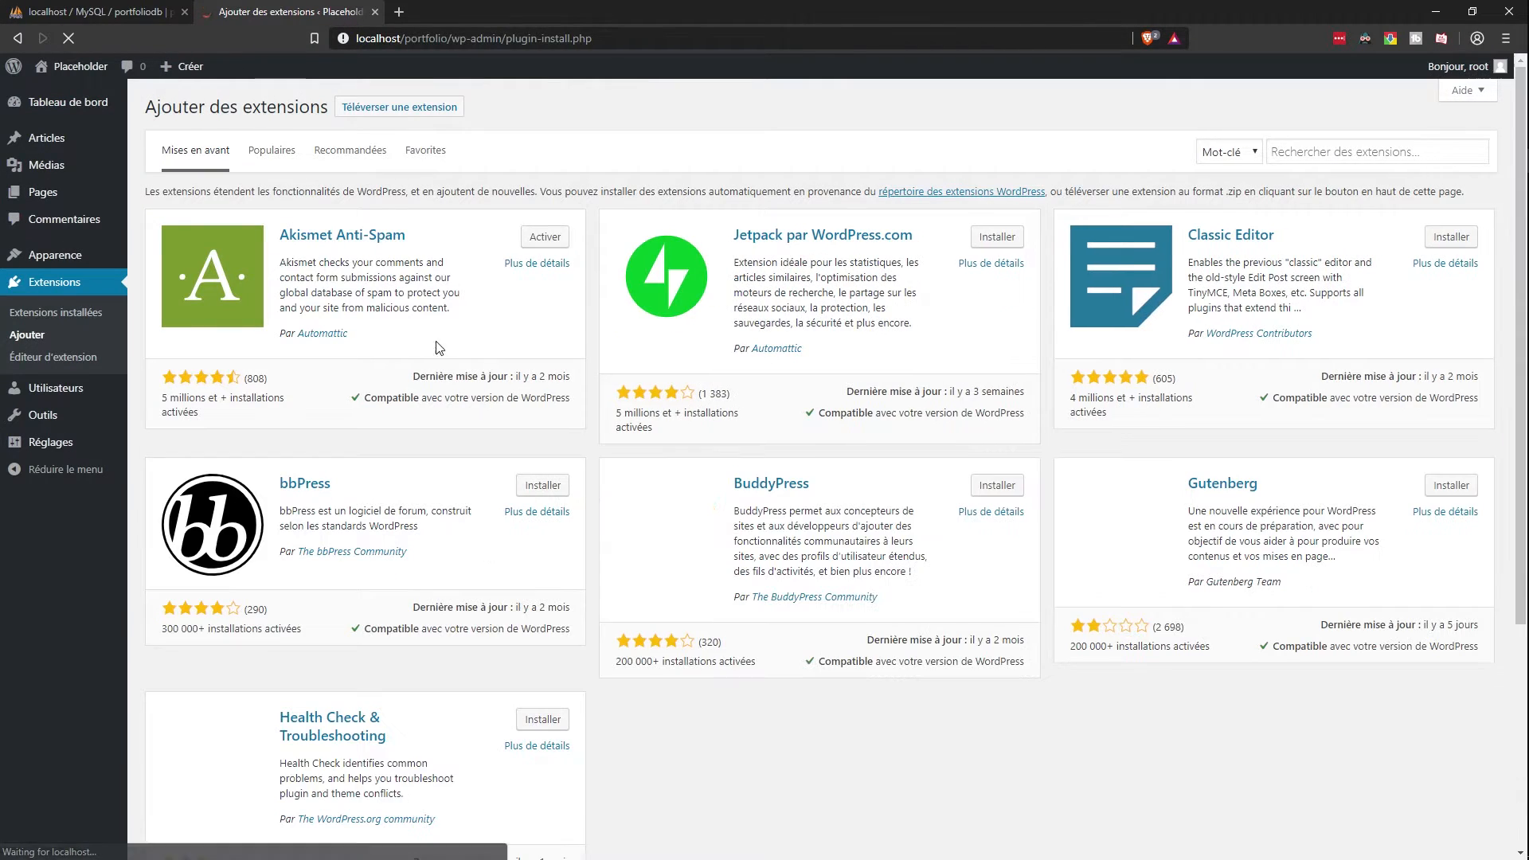
left_click(1449, 237)
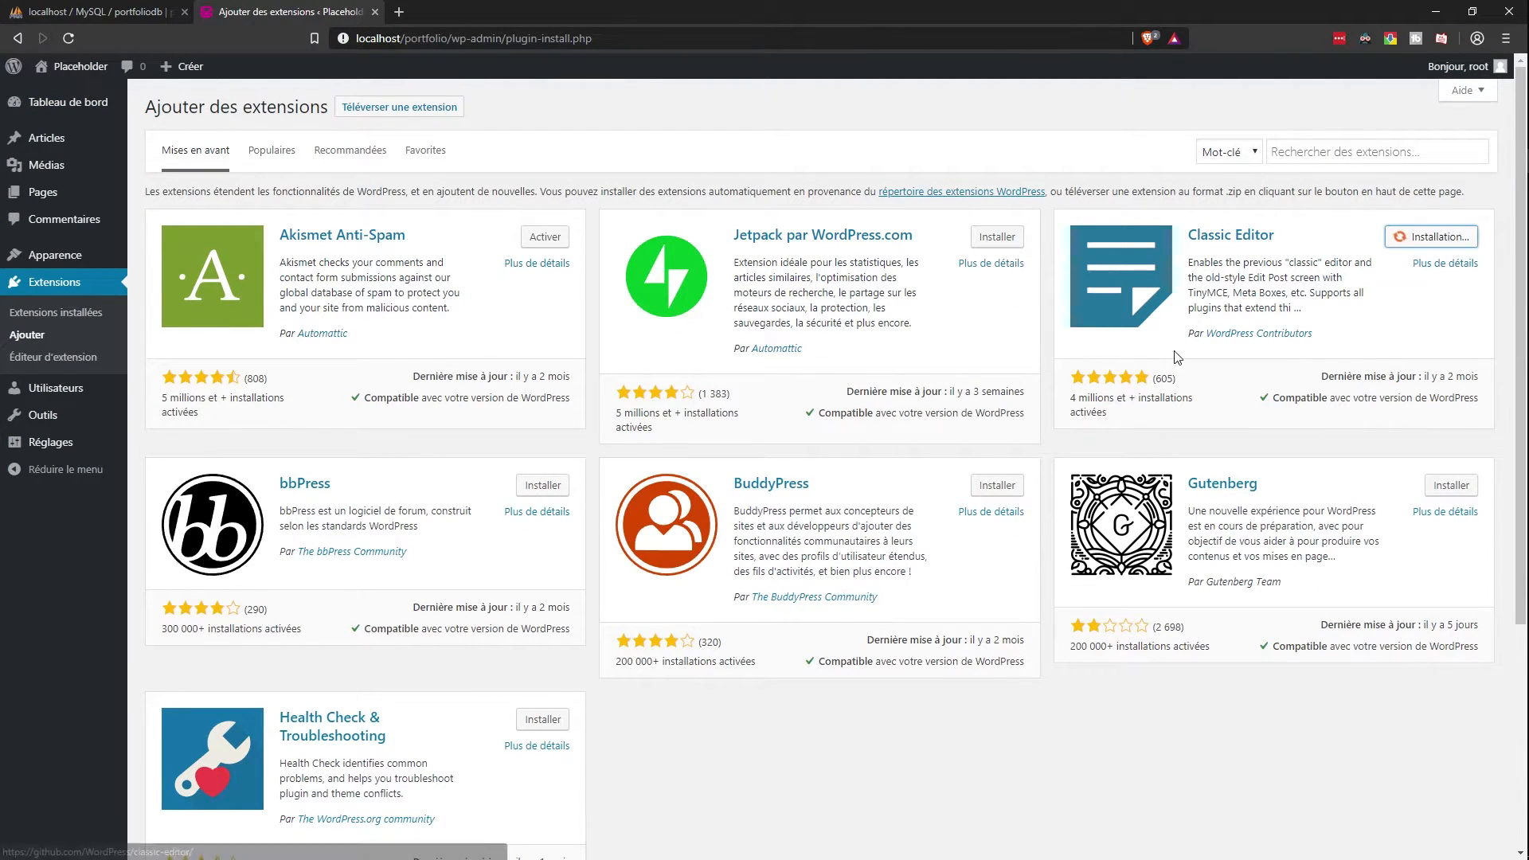
Step: Search 'ele' and install Elementor, Premium Addons, Essential Addons, NavMenu and Sizzify Lite
left_click(1358, 153)
type("elementor")
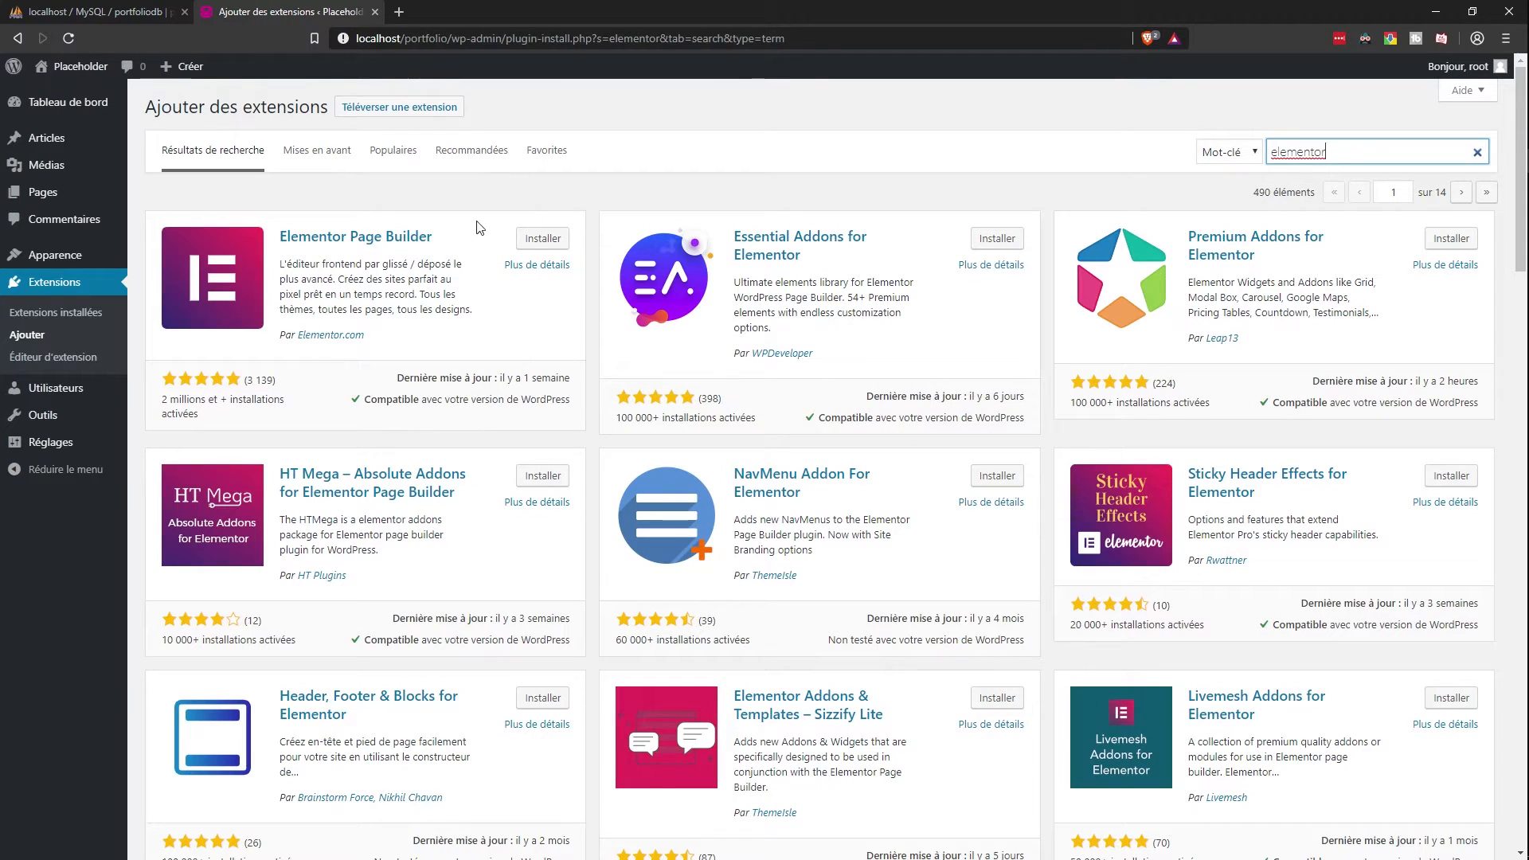
left_click(543, 239)
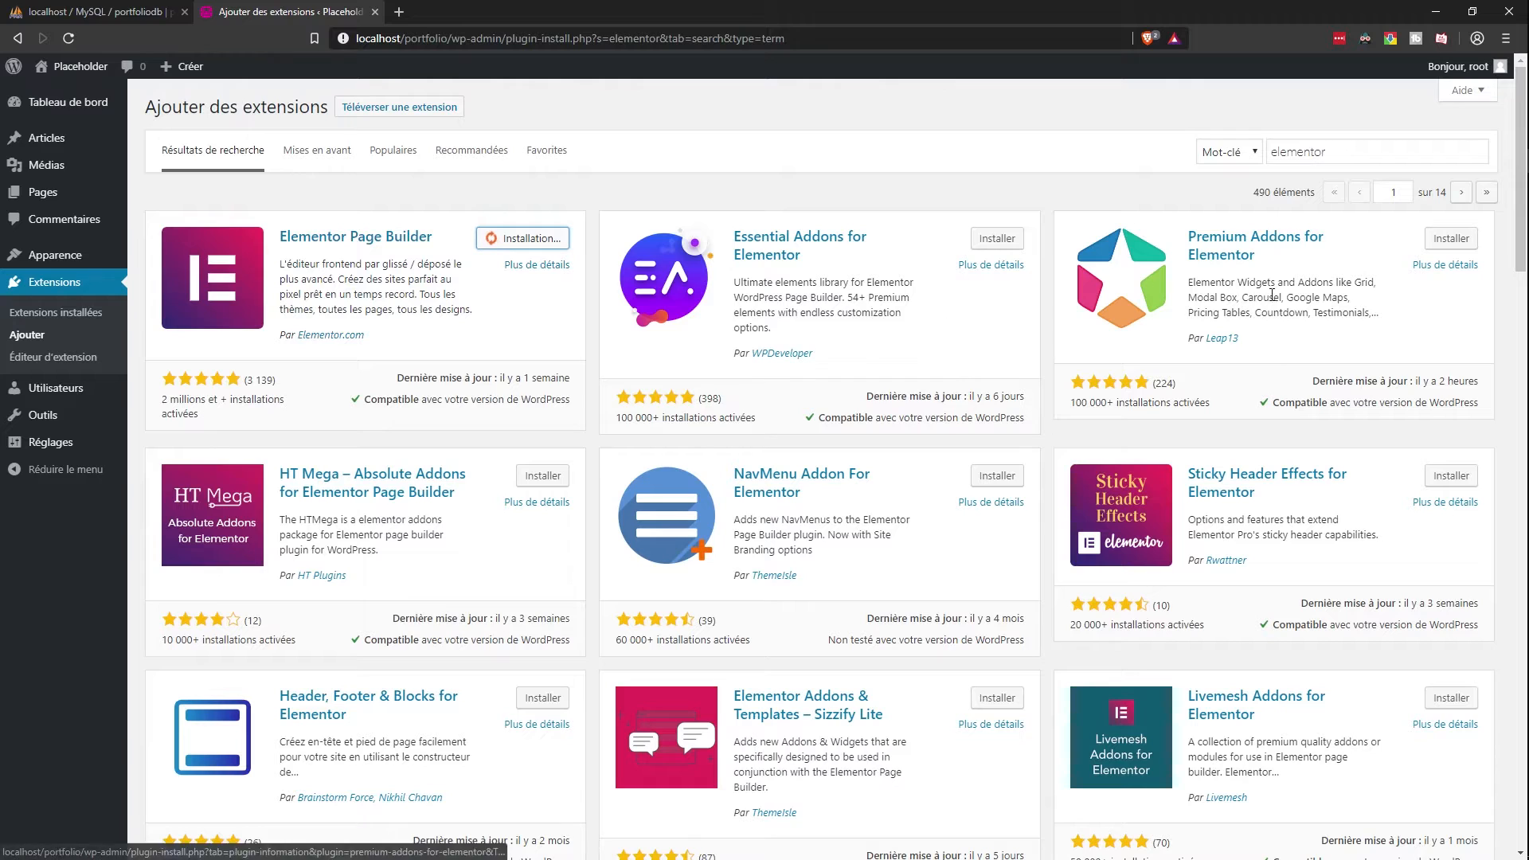
left_click(1451, 239)
left_click(975, 241)
scroll(988, 318, "down", 2)
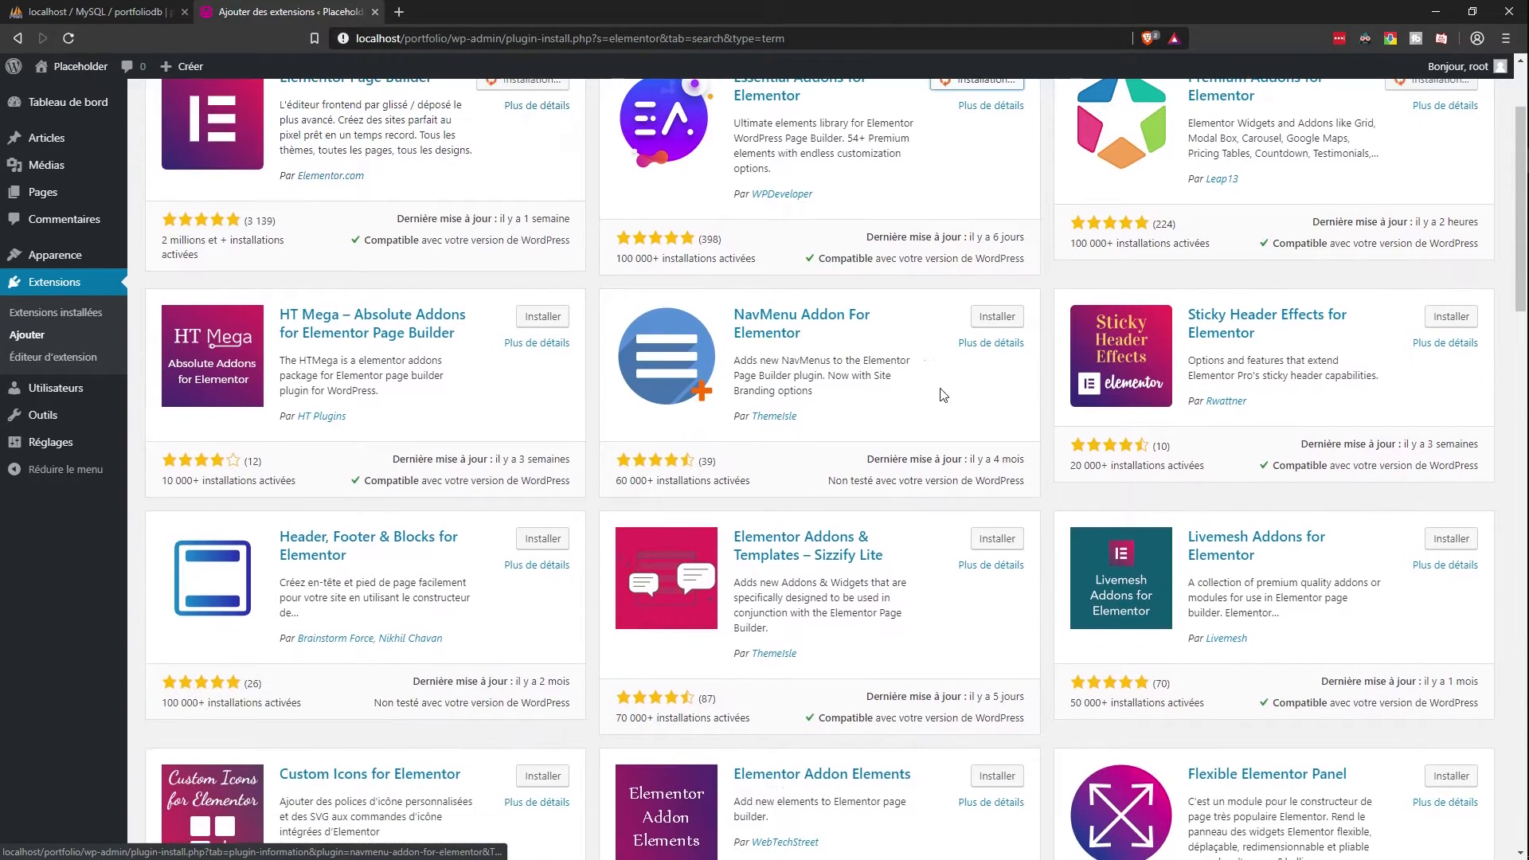
left_click(998, 316)
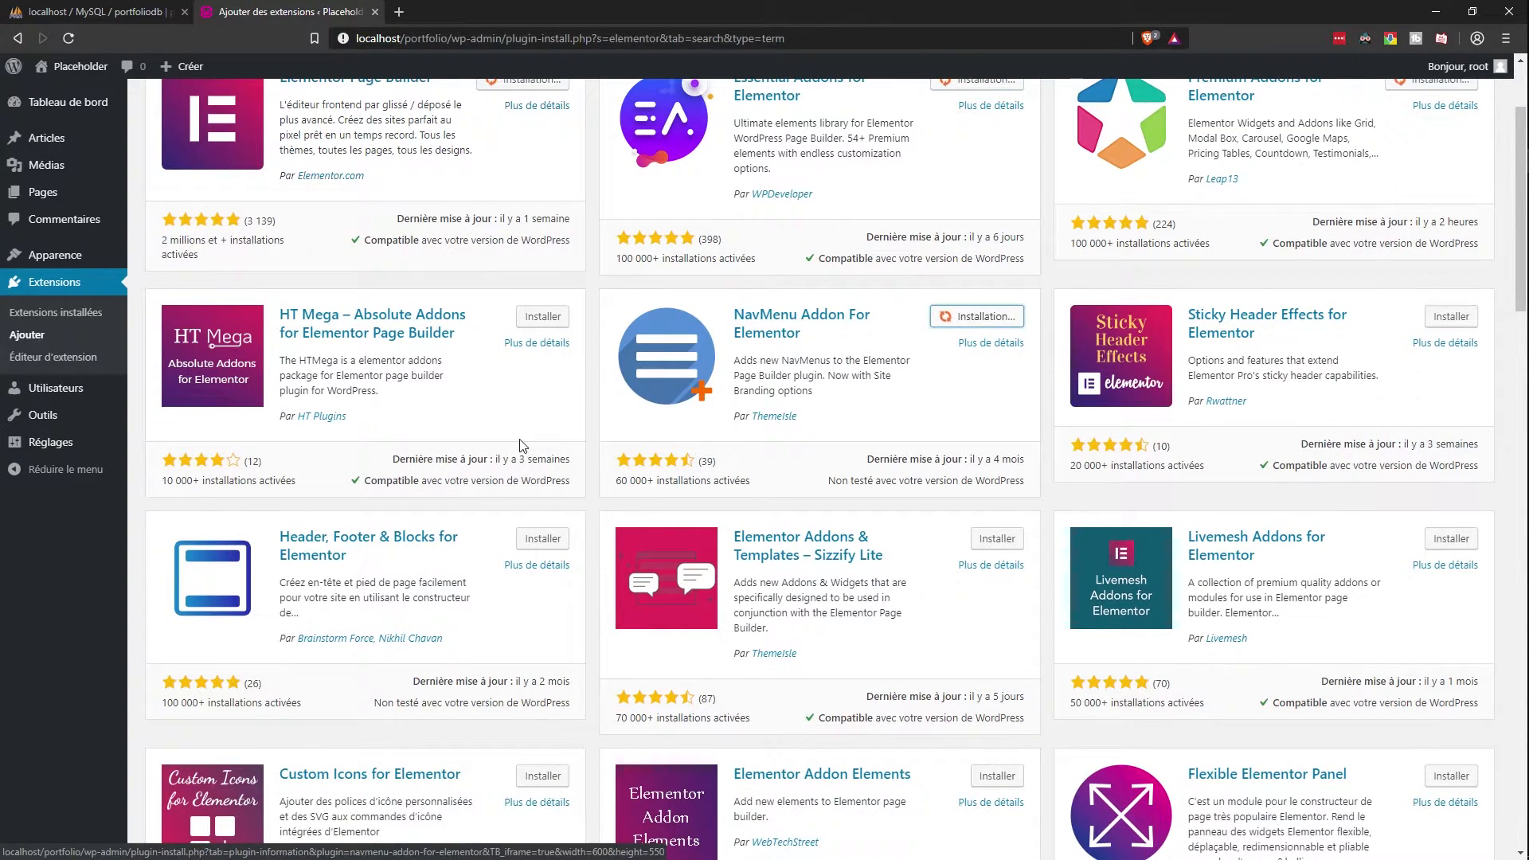
scroll(458, 375, "down", 3)
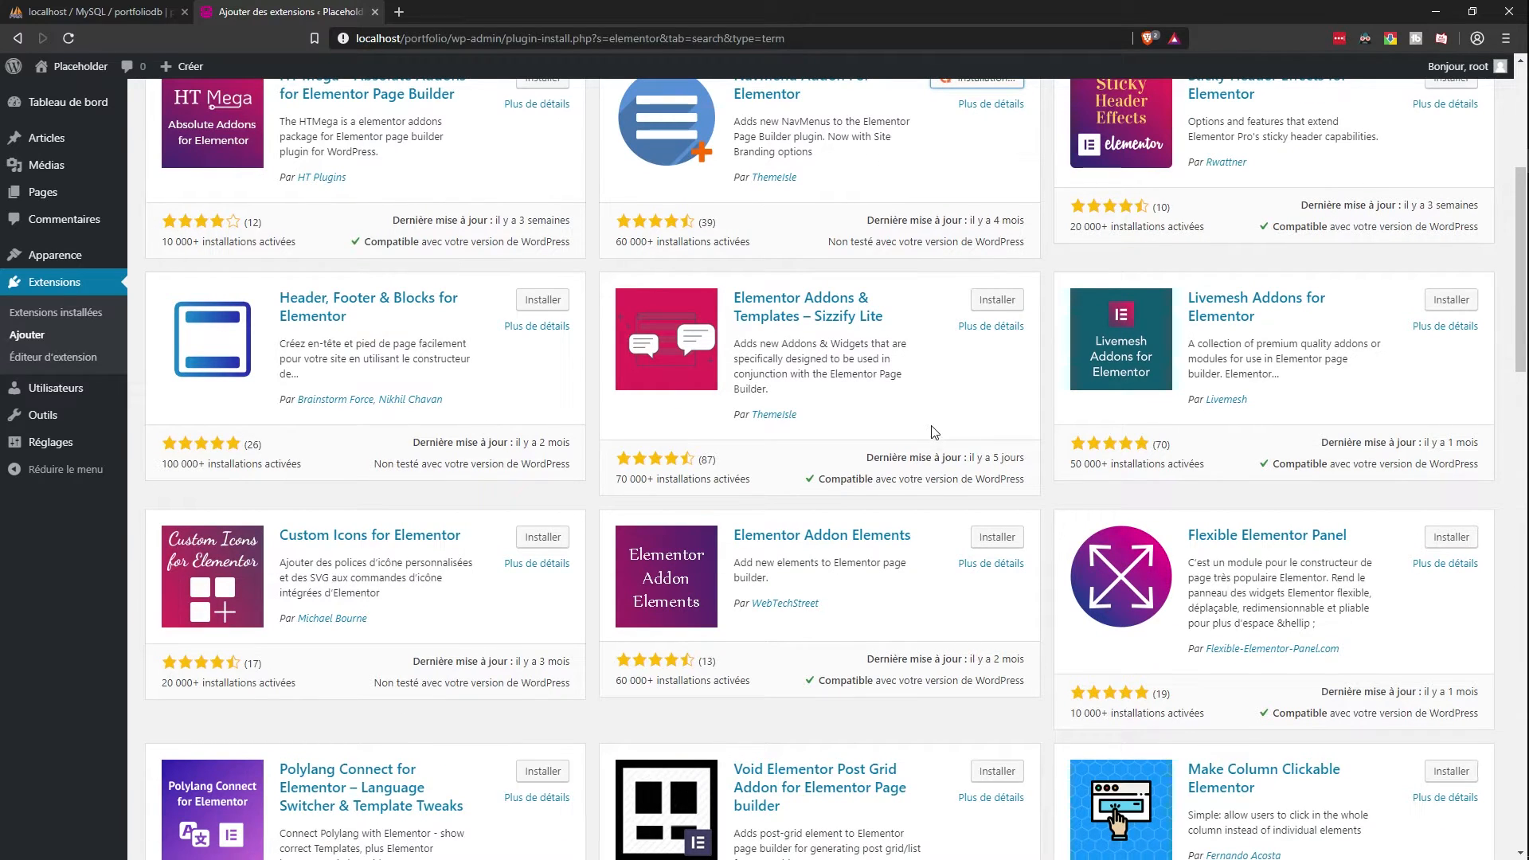
left_click(988, 301)
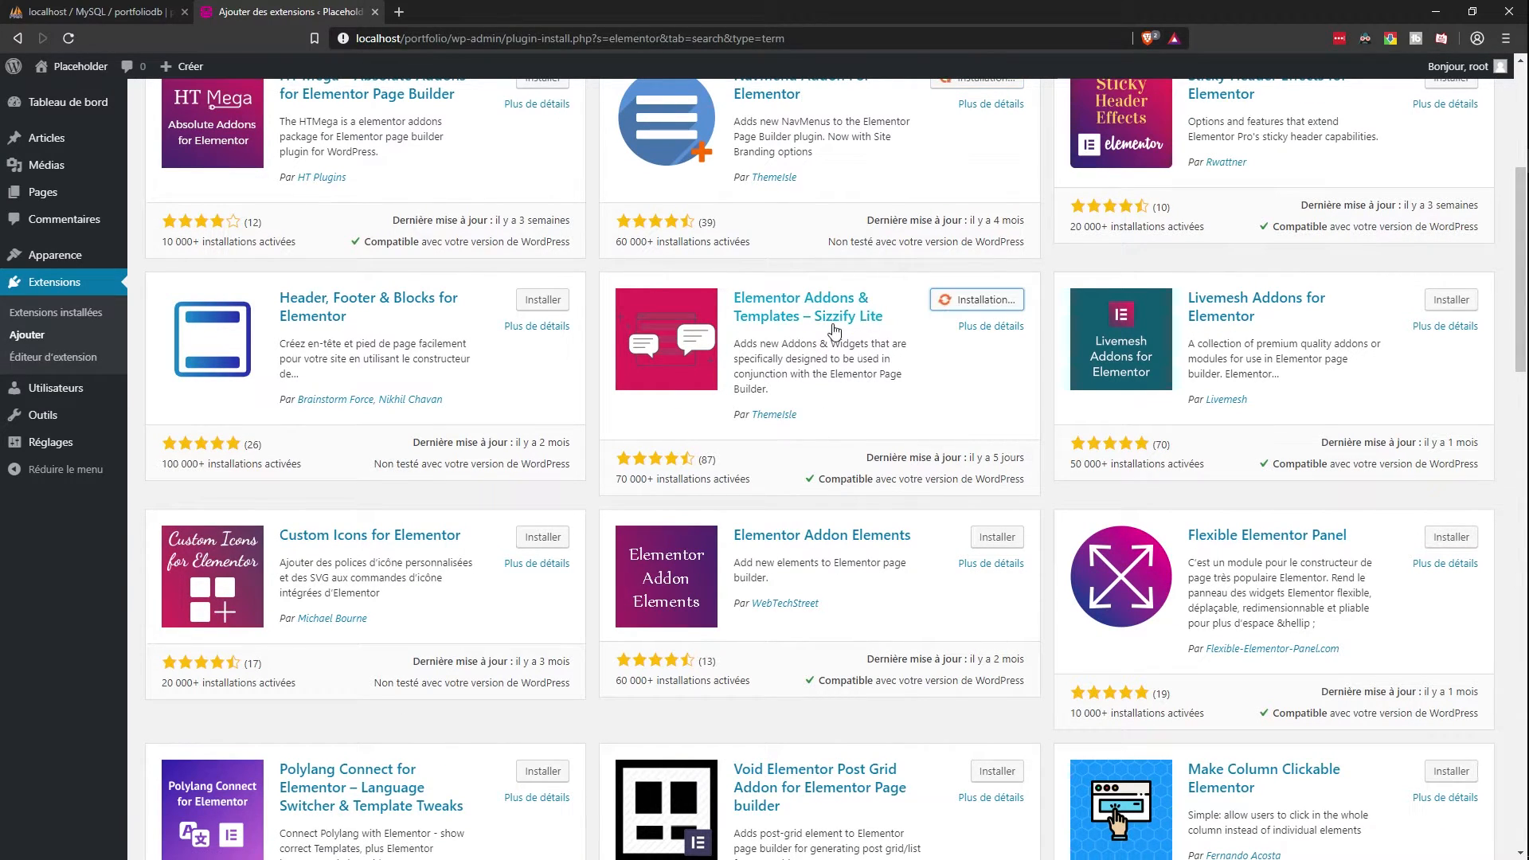
scroll(404, 415, "up", 4)
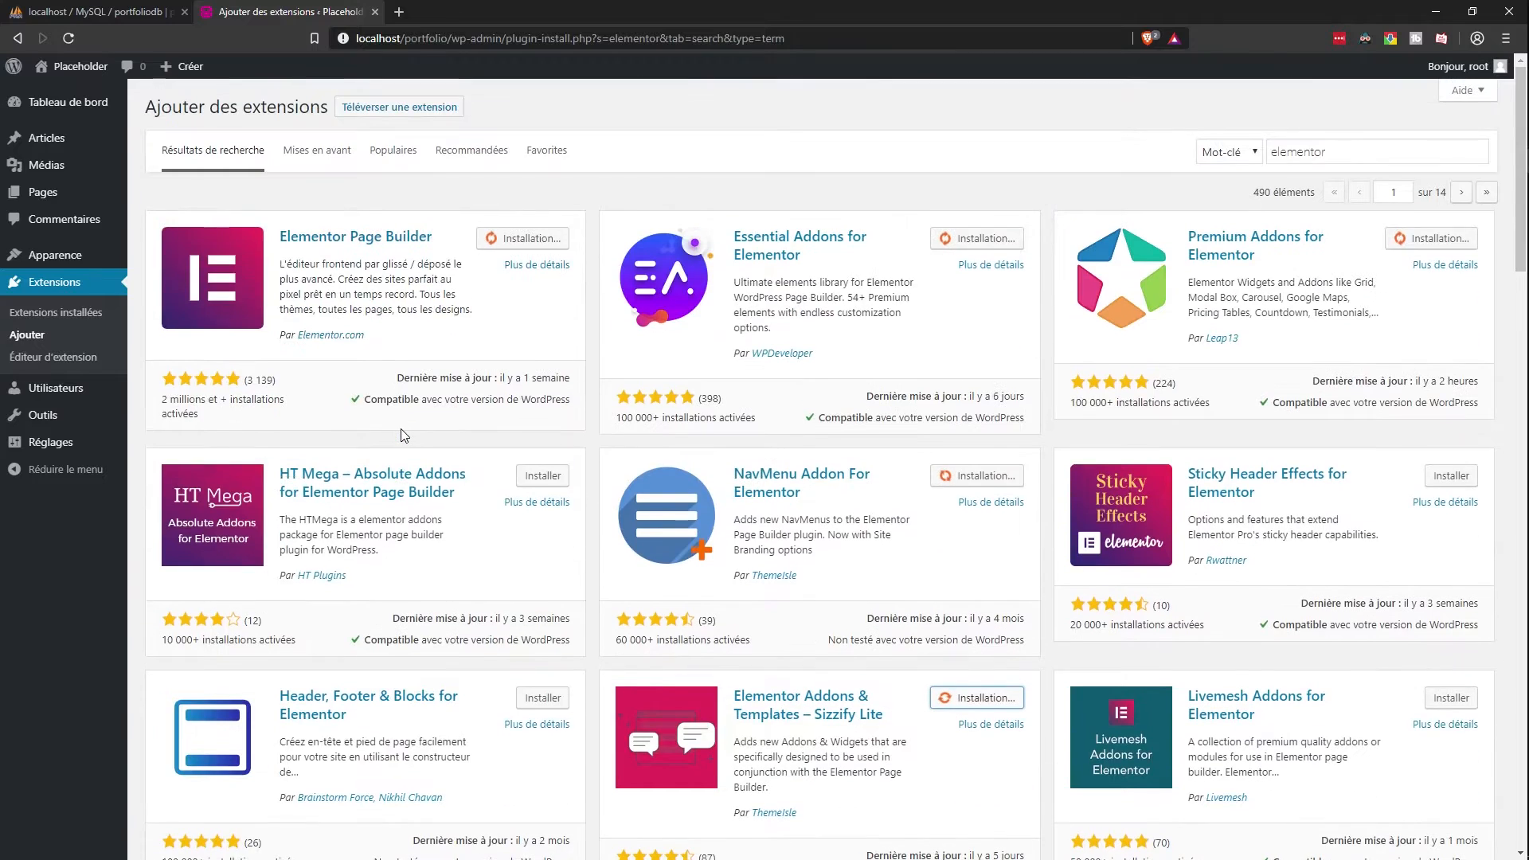
scroll(403, 435, "up", 1)
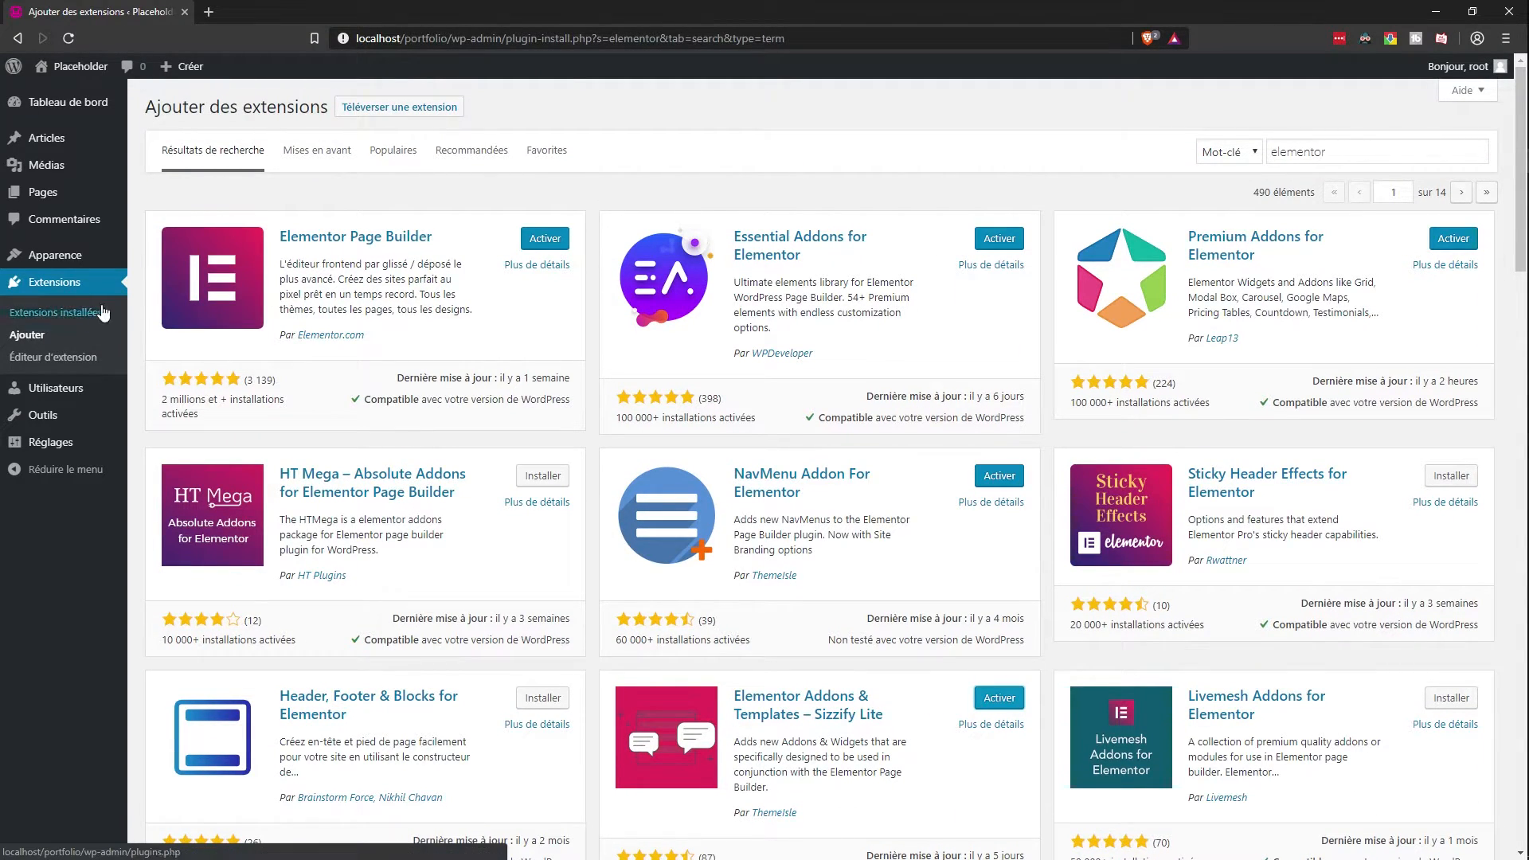
Step: Search 'math' and 'security', installing Rank Math SEO and Wordfence Security
left_click(1343, 142)
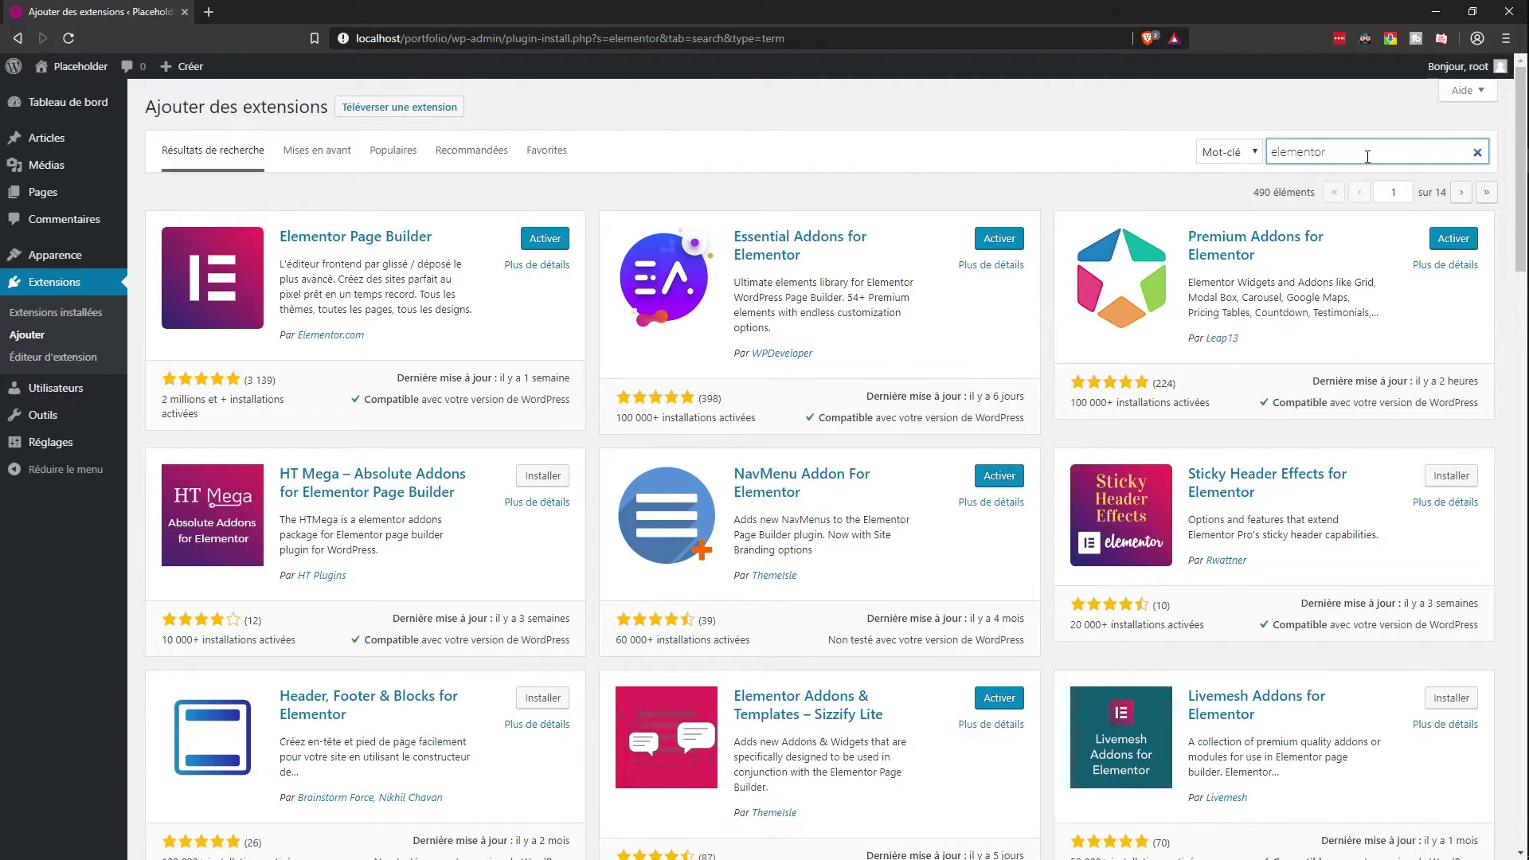
left_click_drag(1368, 161, 1187, 182)
type("math")
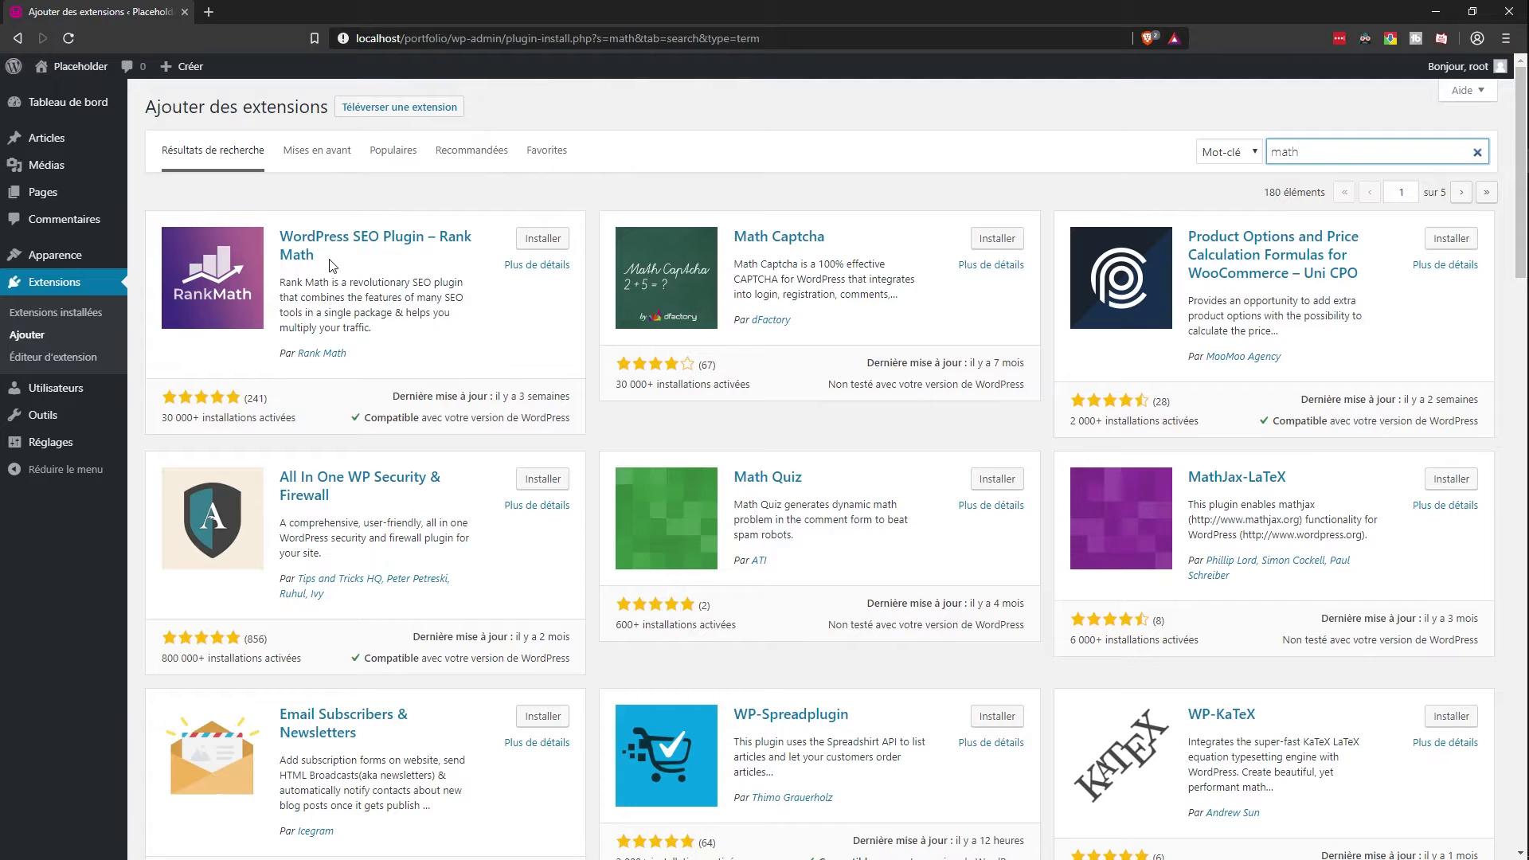
left_click(543, 238)
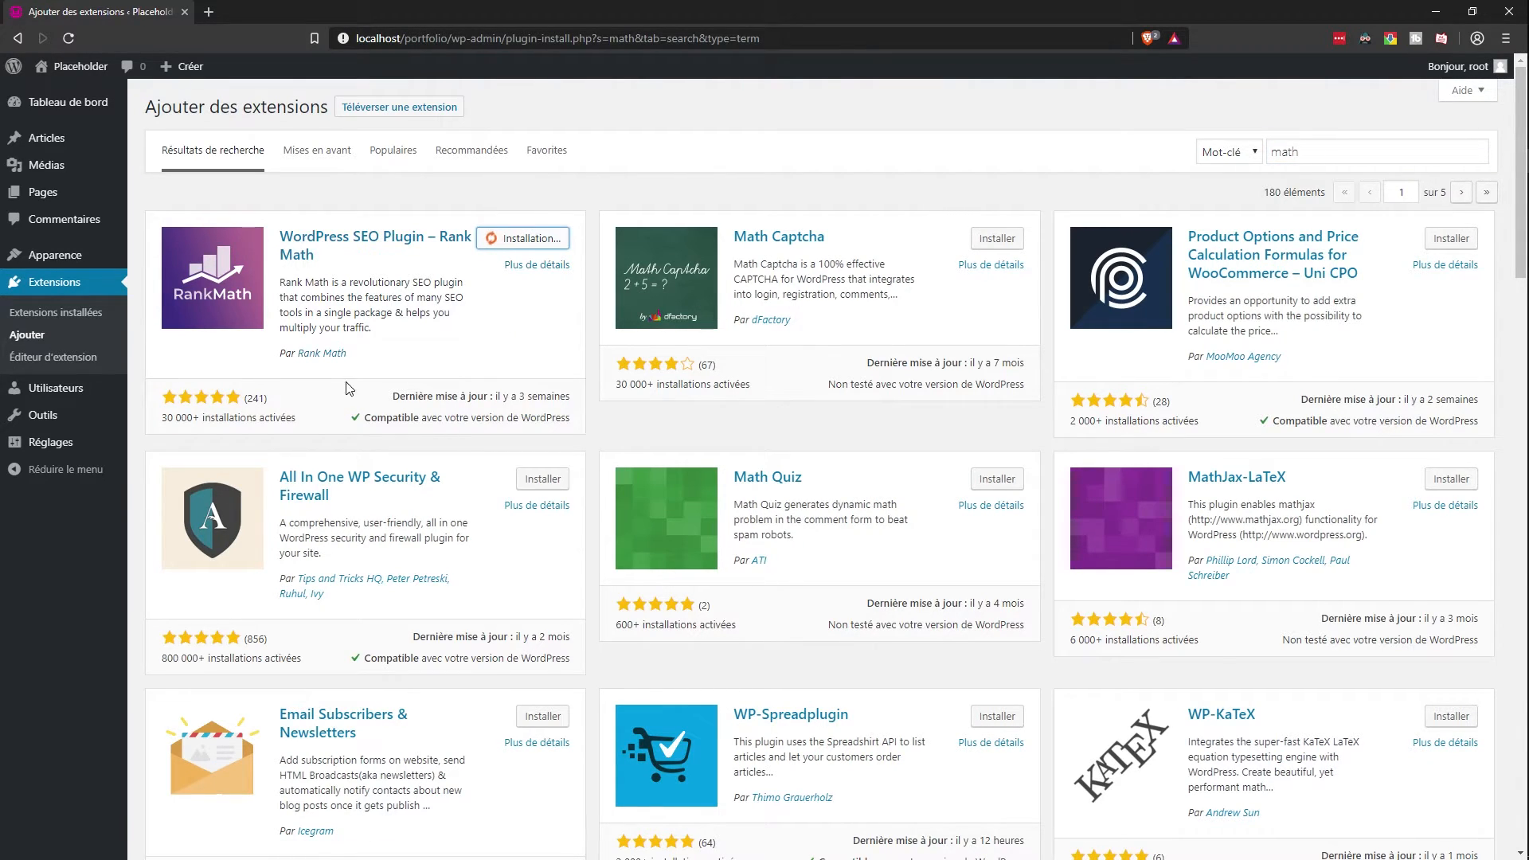
double_click(1284, 151)
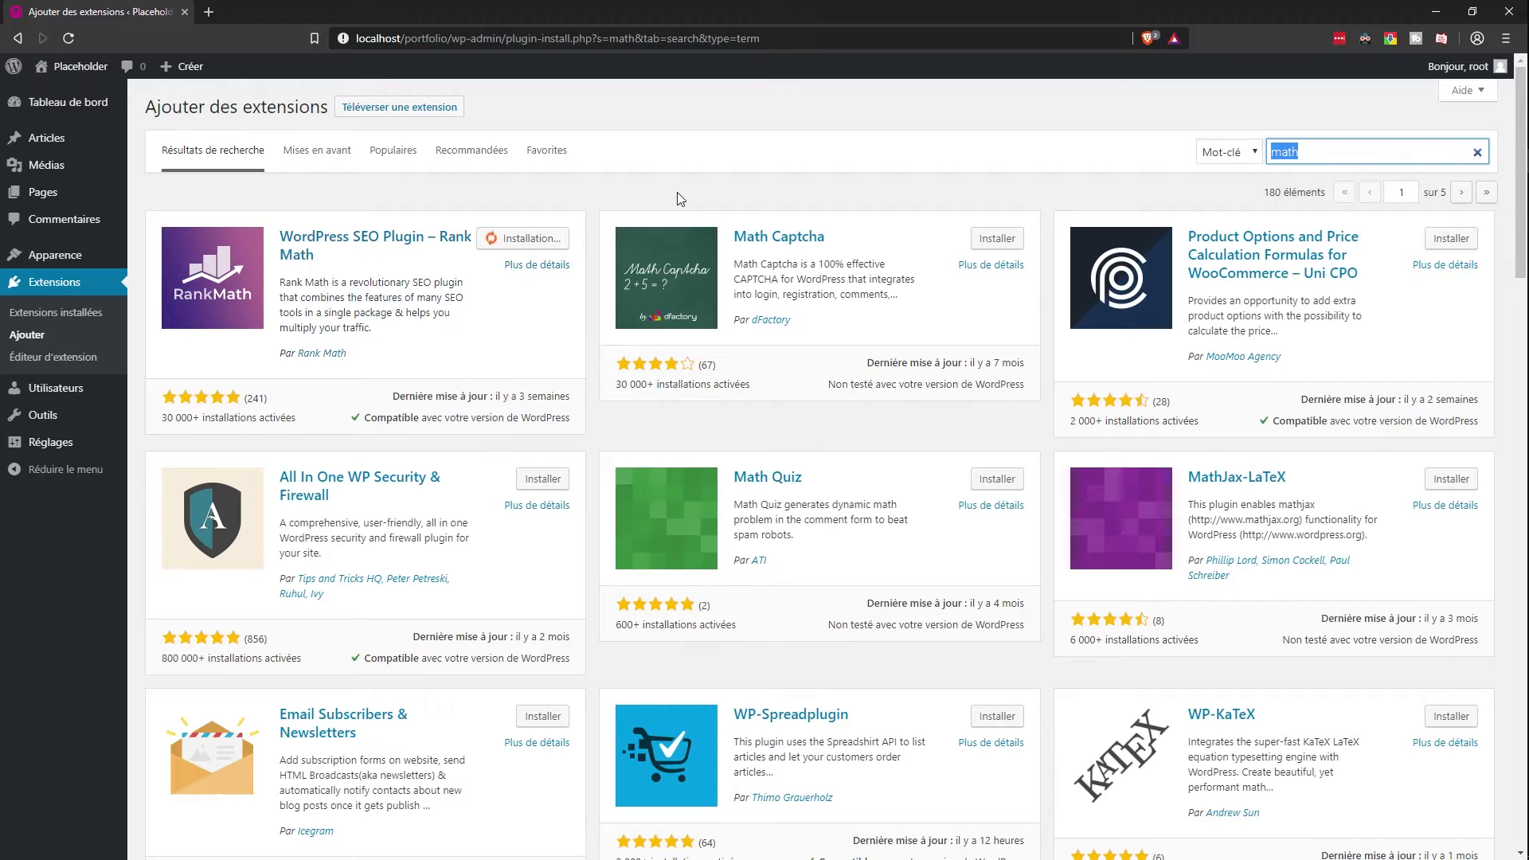
type("security")
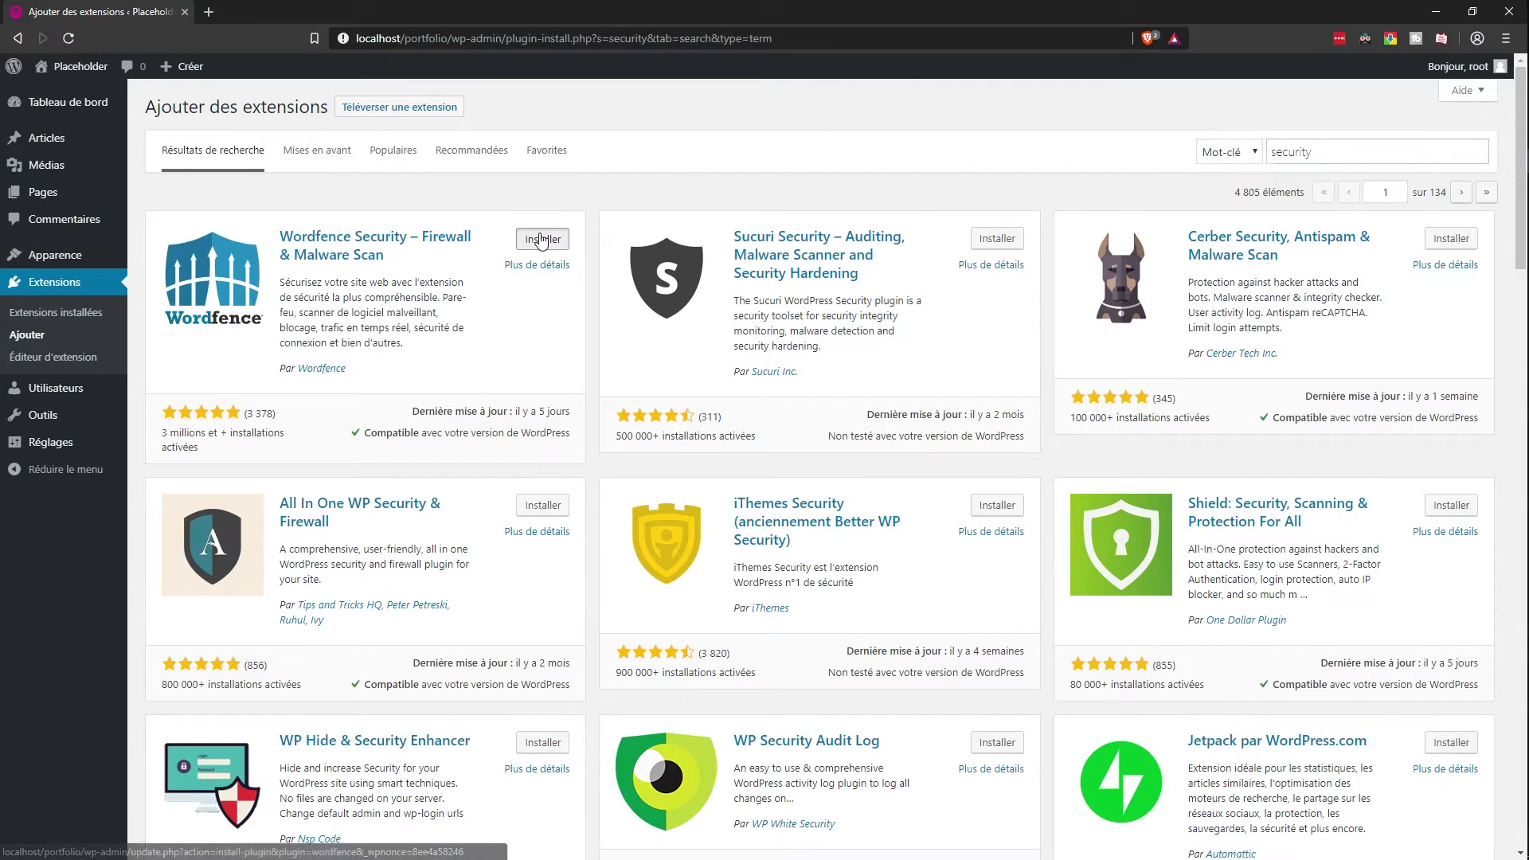
left_click(542, 239)
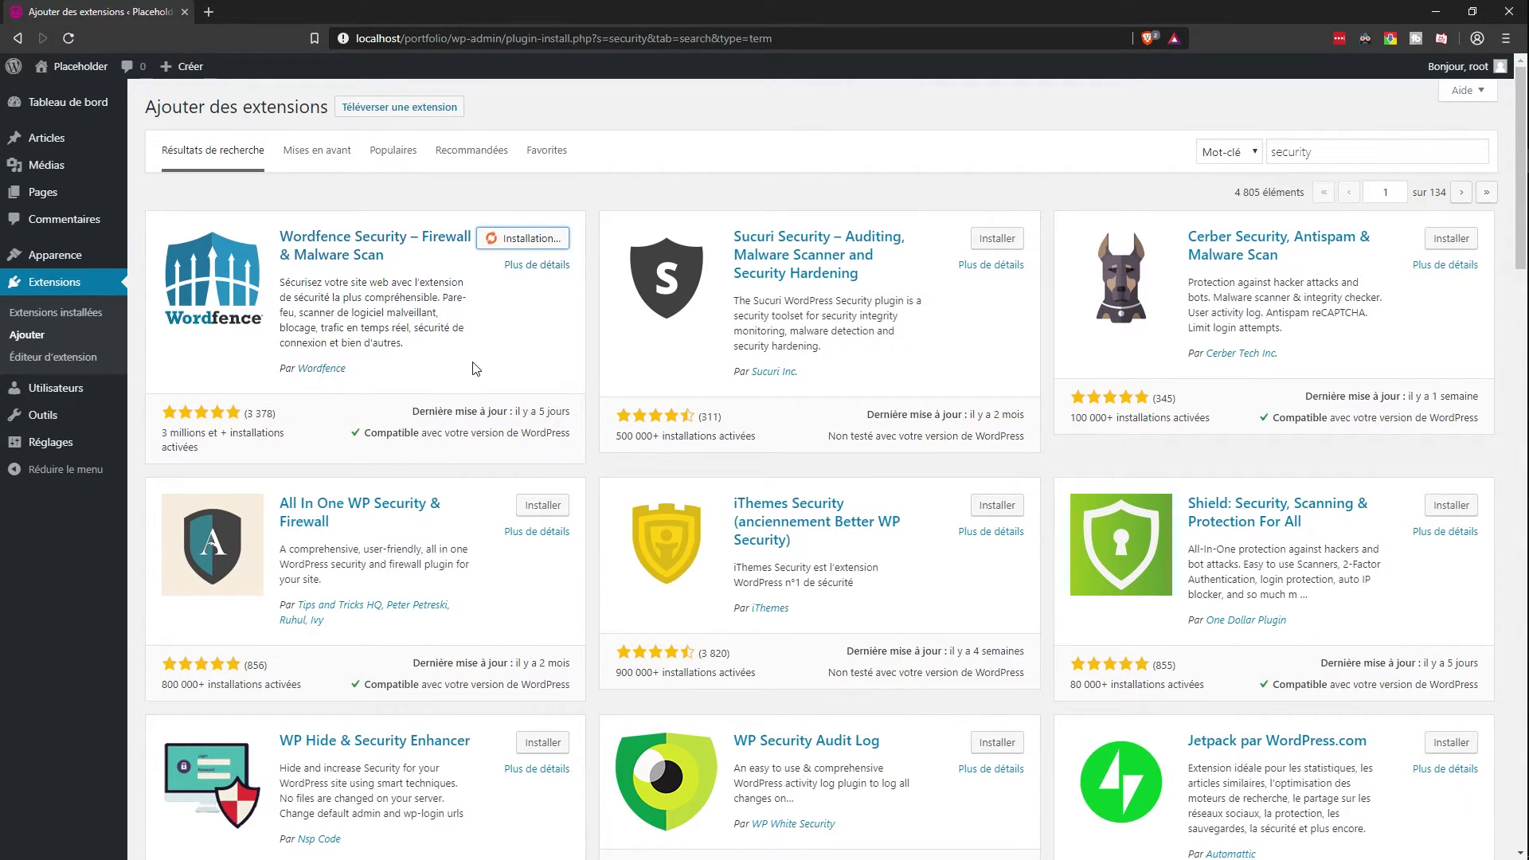
Step: Search 'all in on' and install the All-in-One WP Migration plugin
left_click_drag(1314, 152, 1222, 151)
type("all")
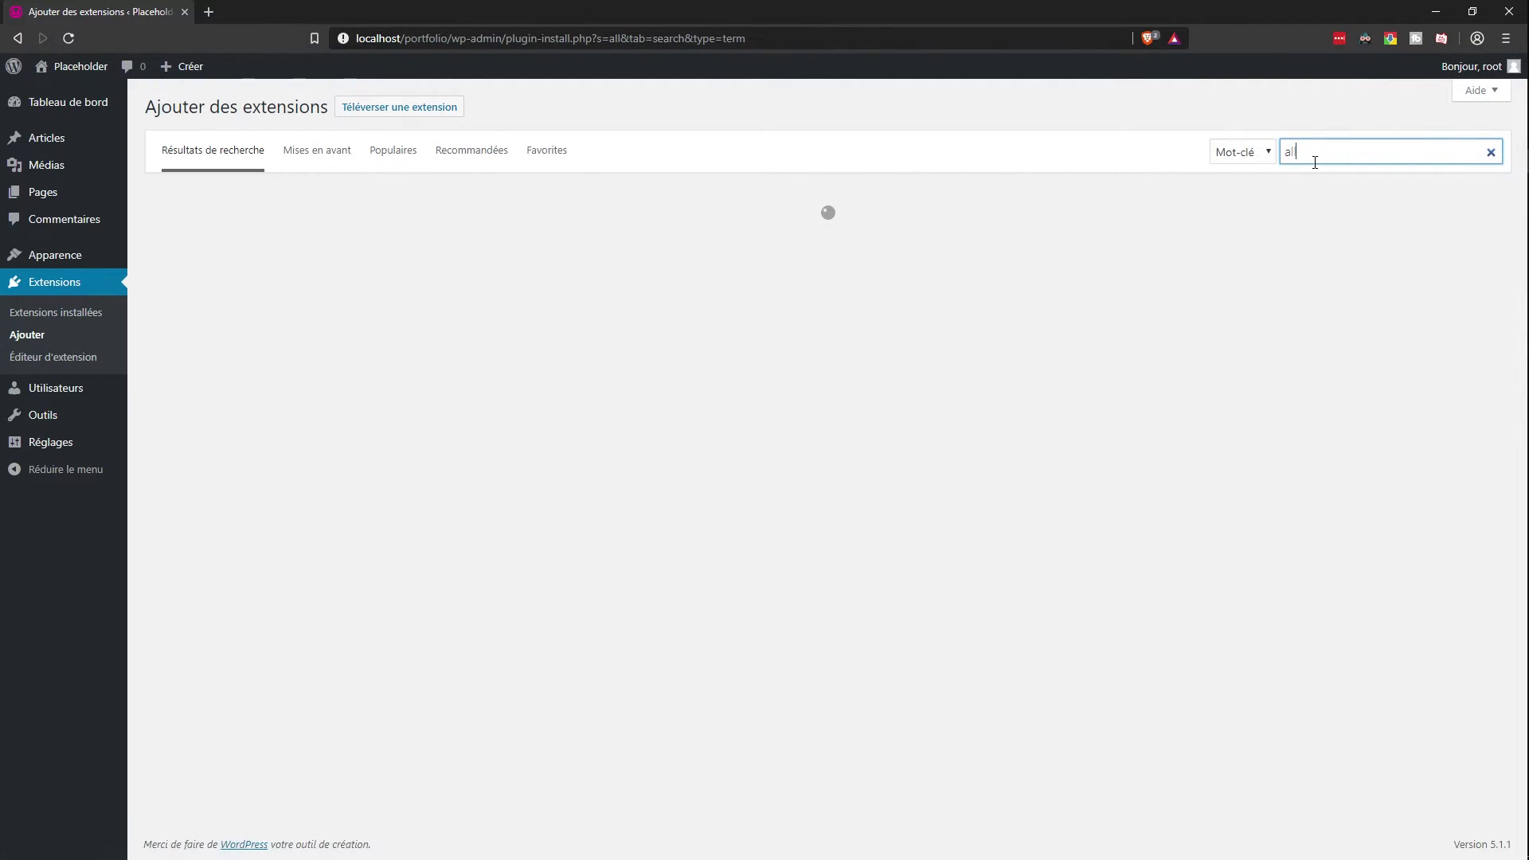
type(" in one")
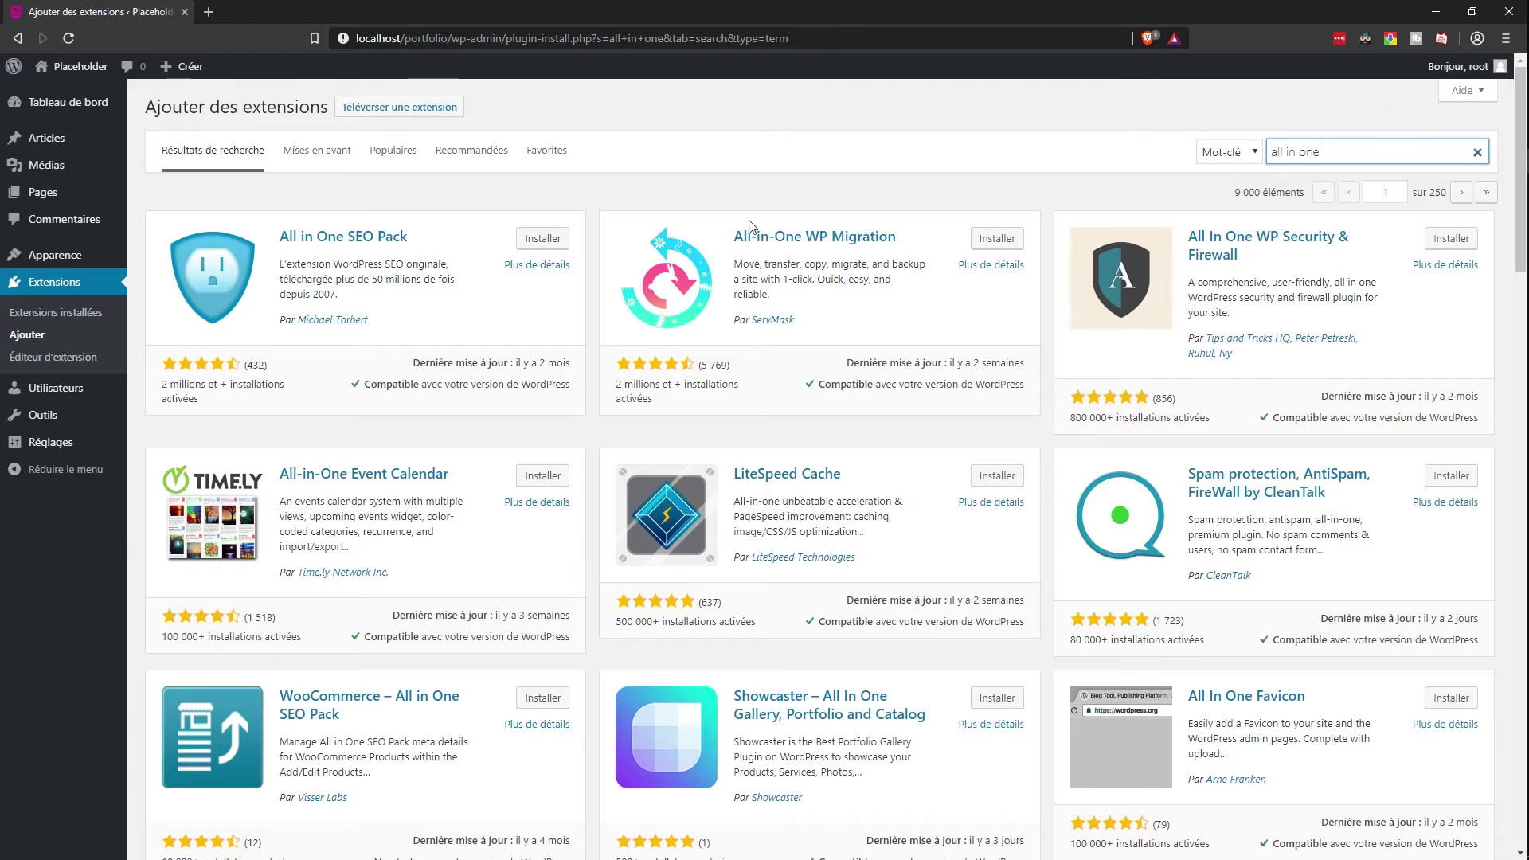
left_click(997, 238)
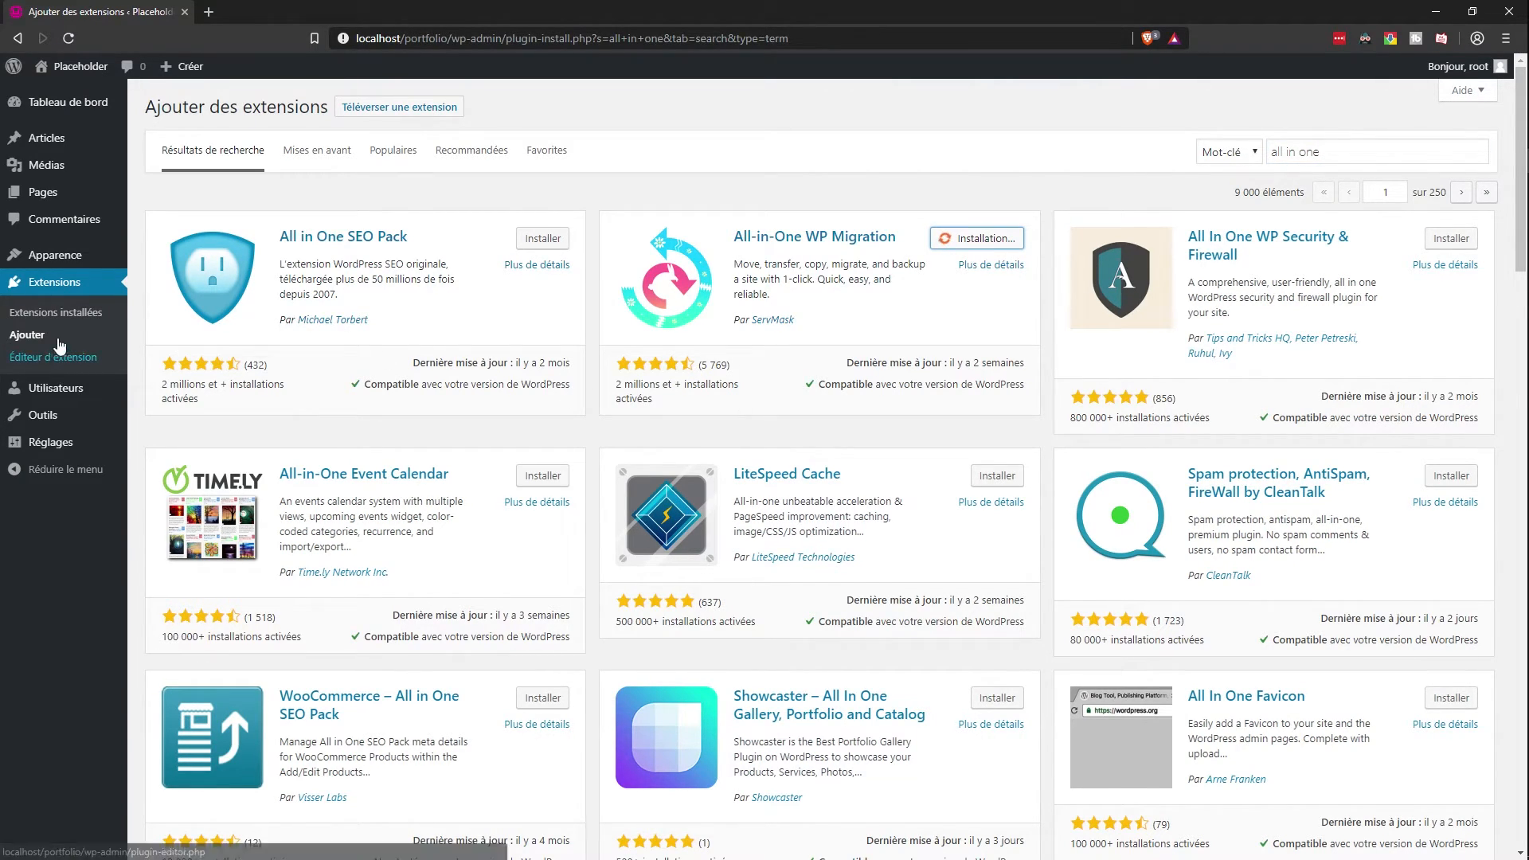
left_click(1245, 153)
left_click(1244, 154)
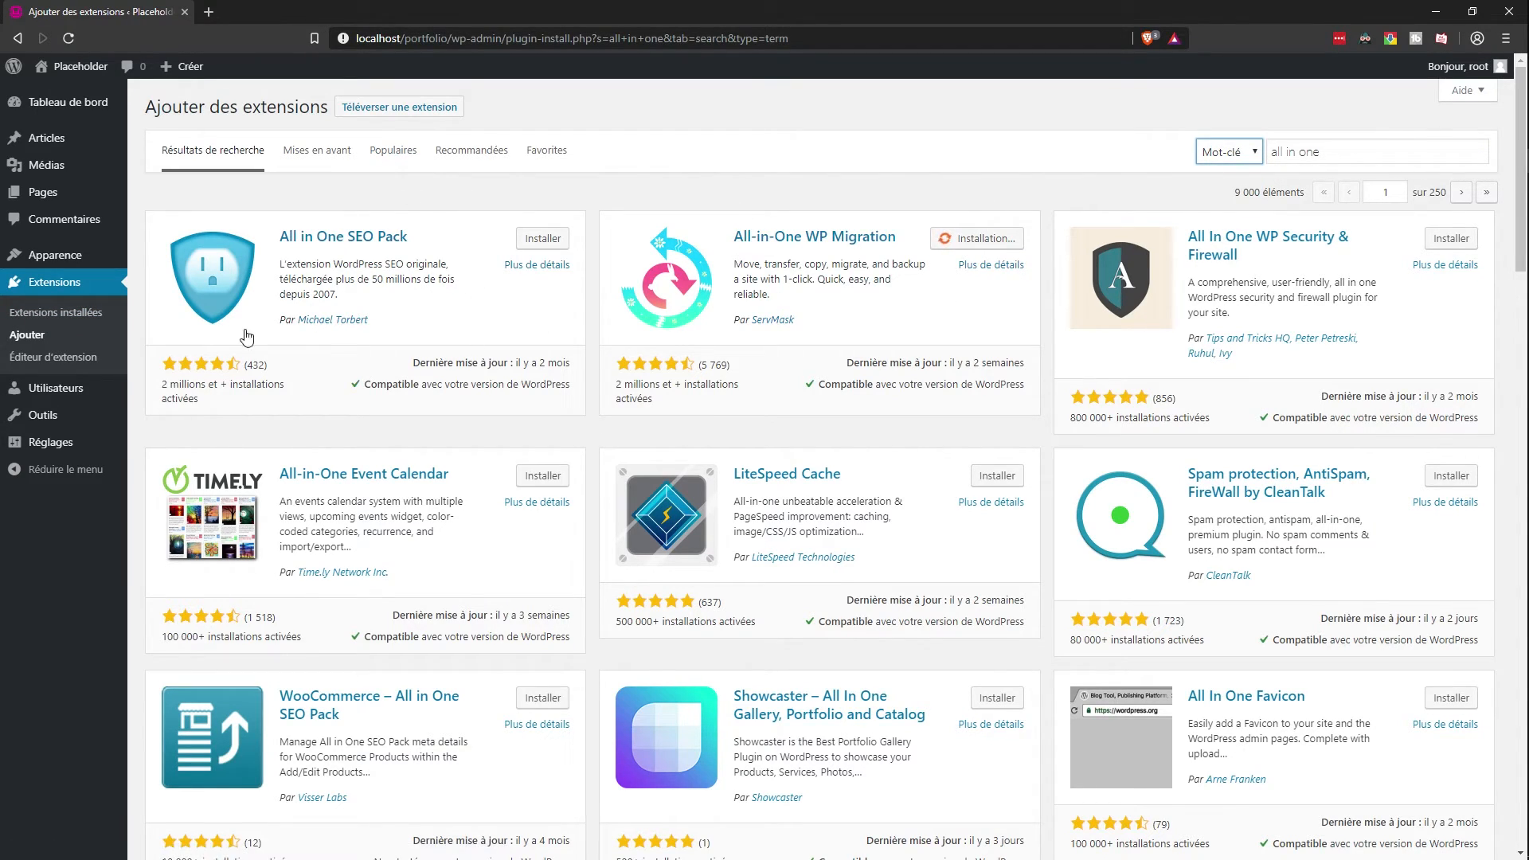
middle_click(58, 313)
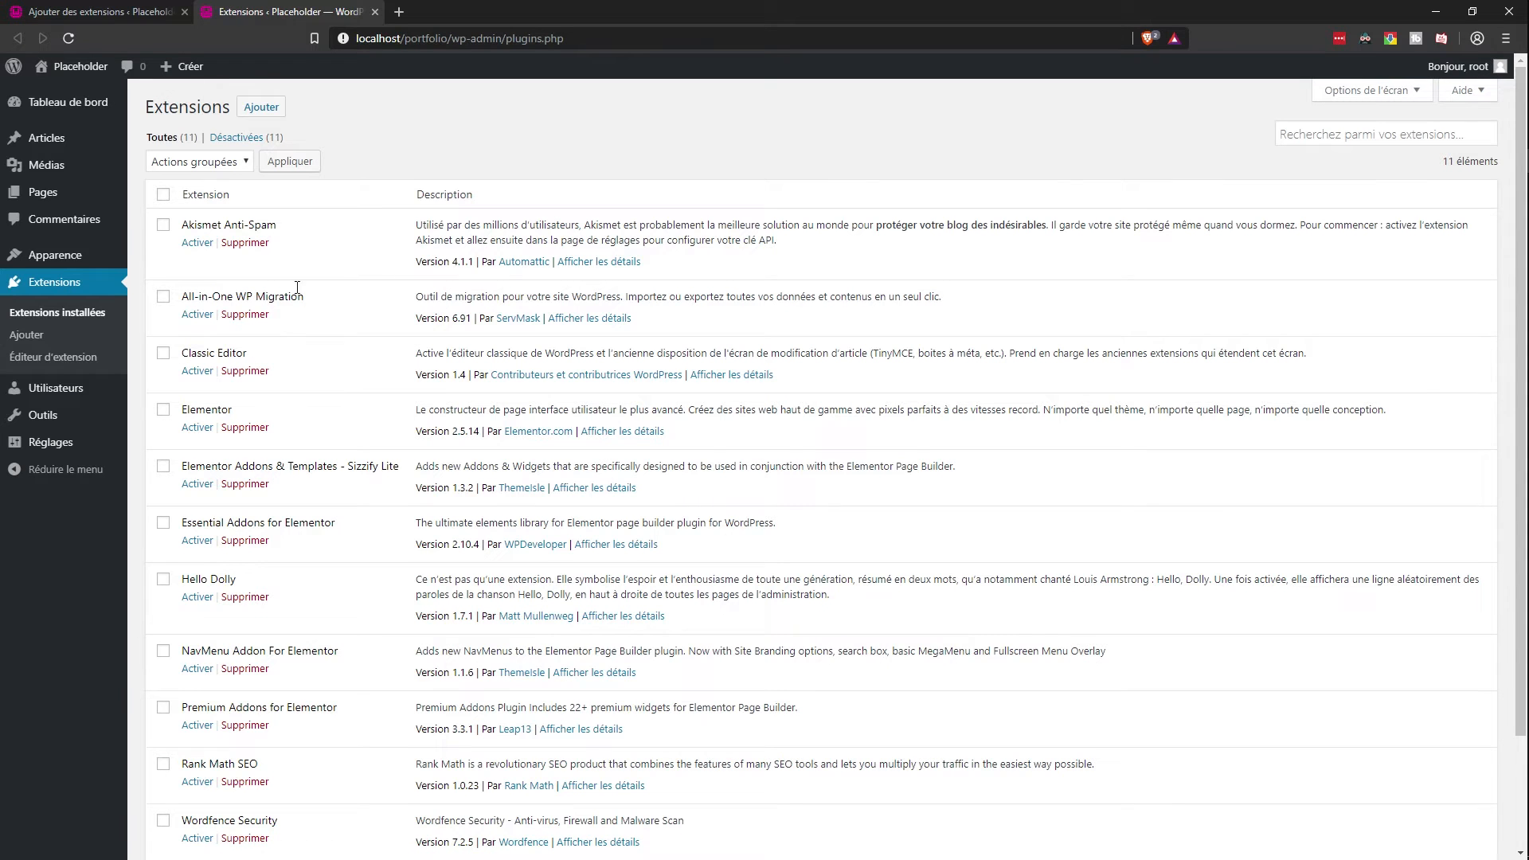
Step: Delete the Hello Dolly and Akismet Anti-Spam plugins
scroll(241, 412, "down", 1)
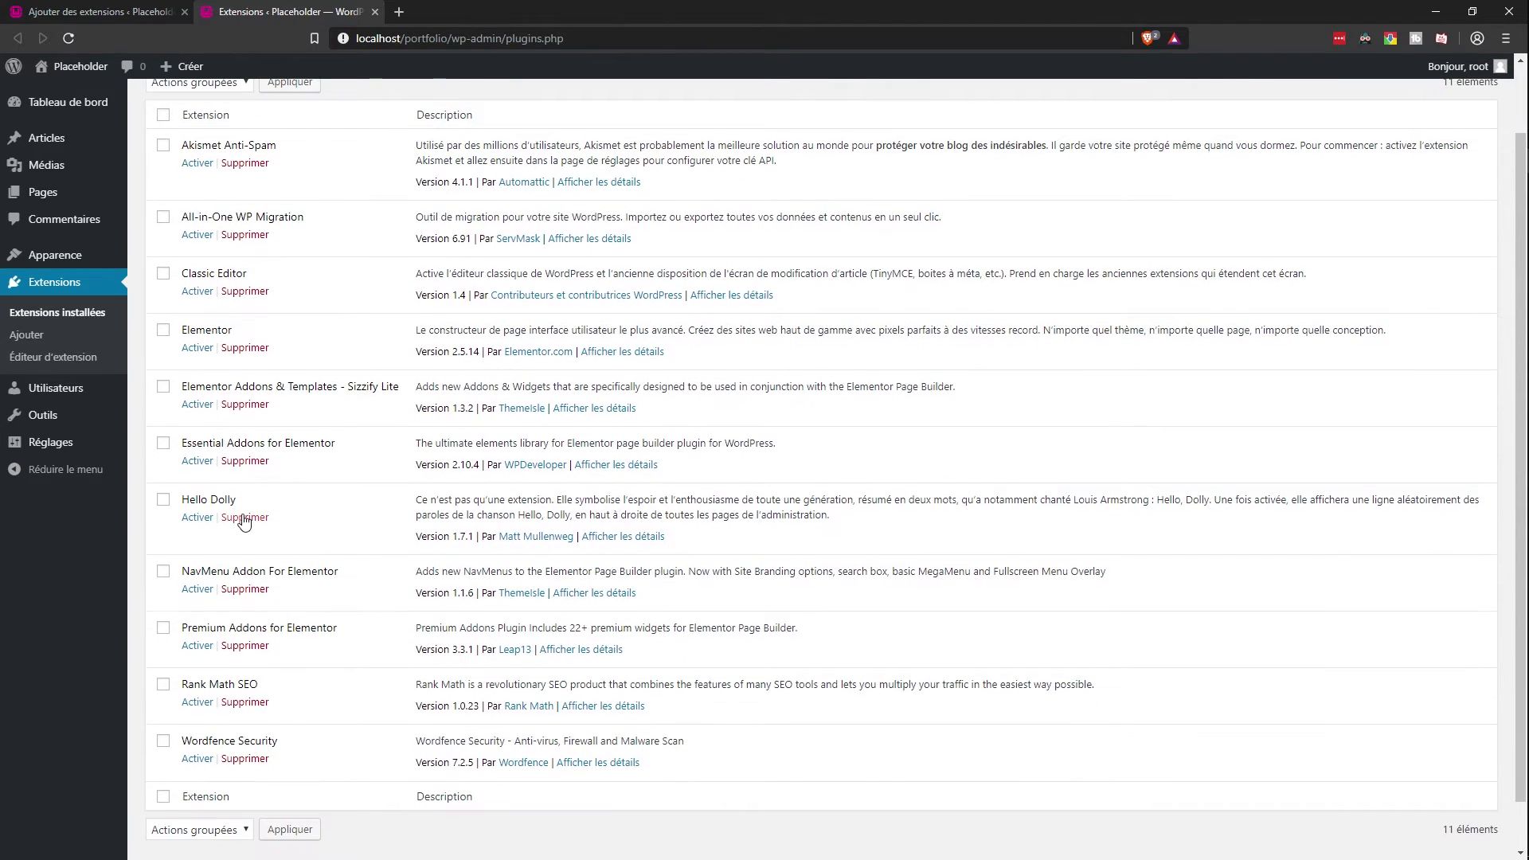
left_click(245, 517)
left_click(846, 151)
scroll(846, 160, "up", 1)
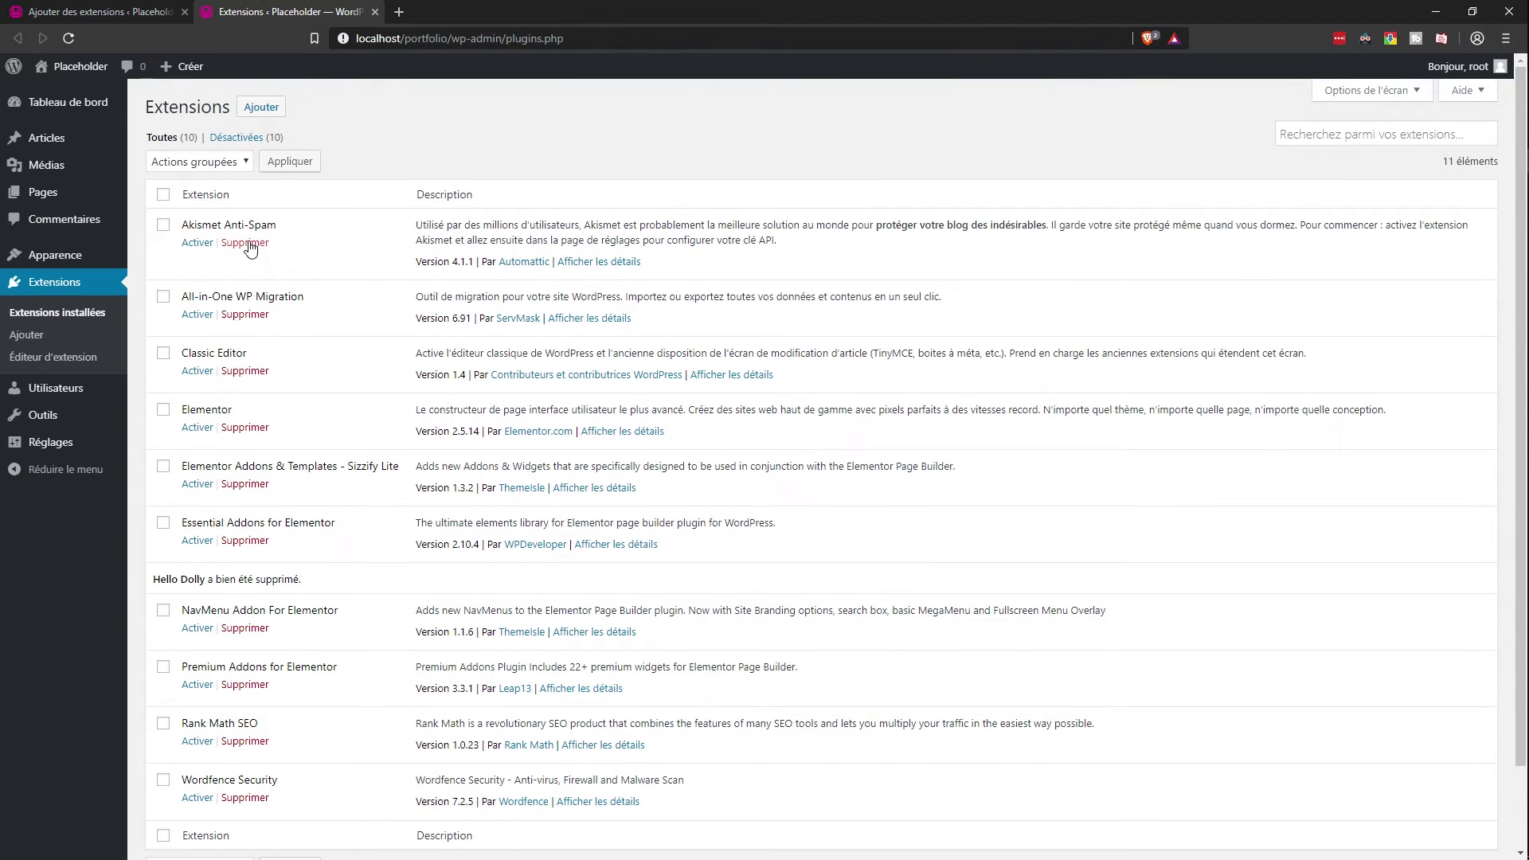
left_click(245, 242)
left_click(841, 144)
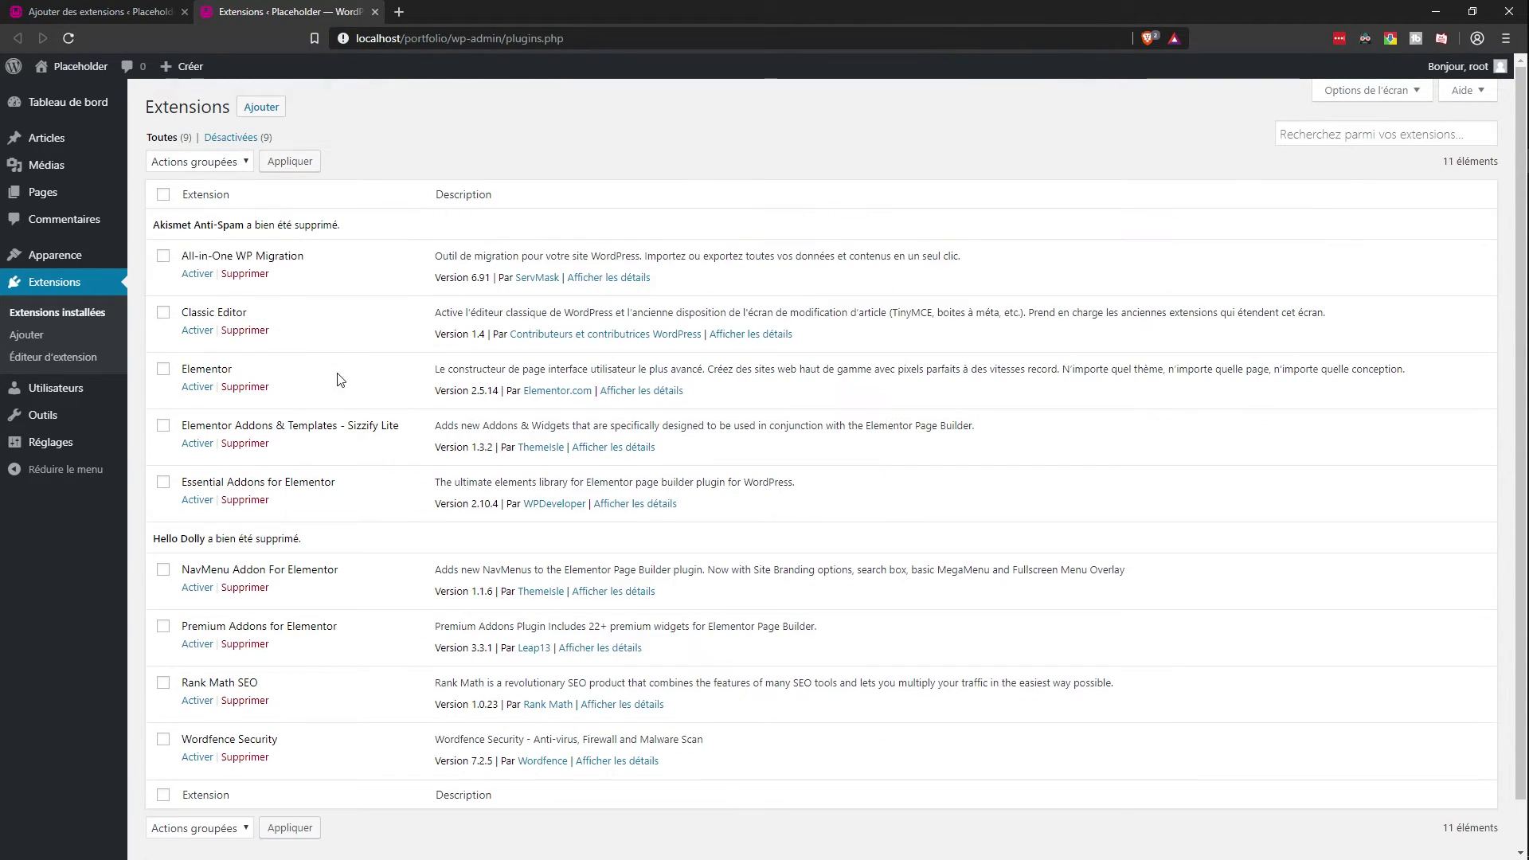
Step: Select all remaining plugins and bulk-activate them with Activer
scroll(239, 422, "down", 1)
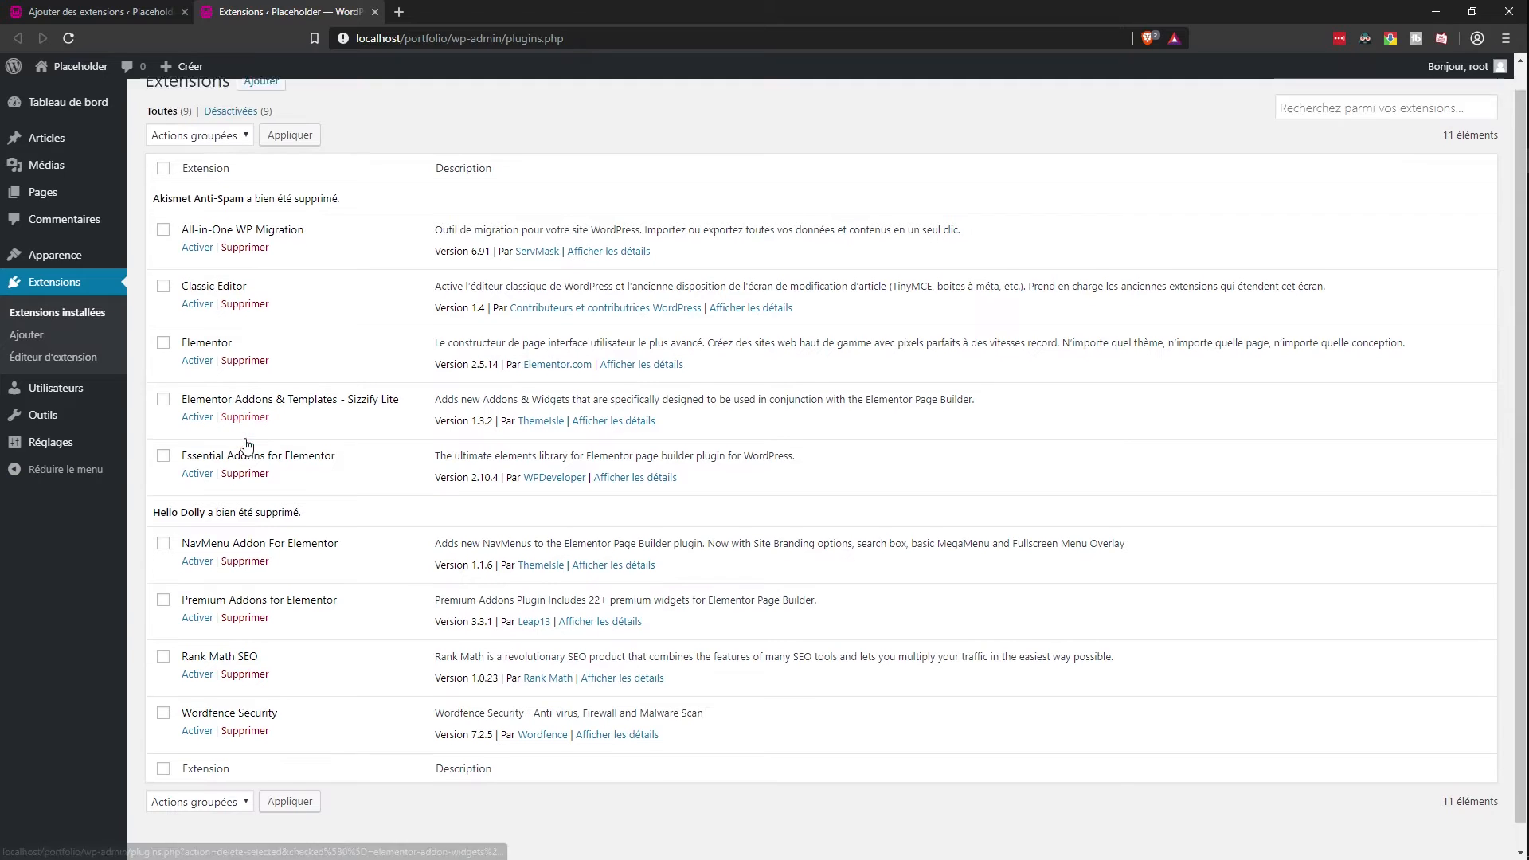
scroll(247, 712, "up", 1)
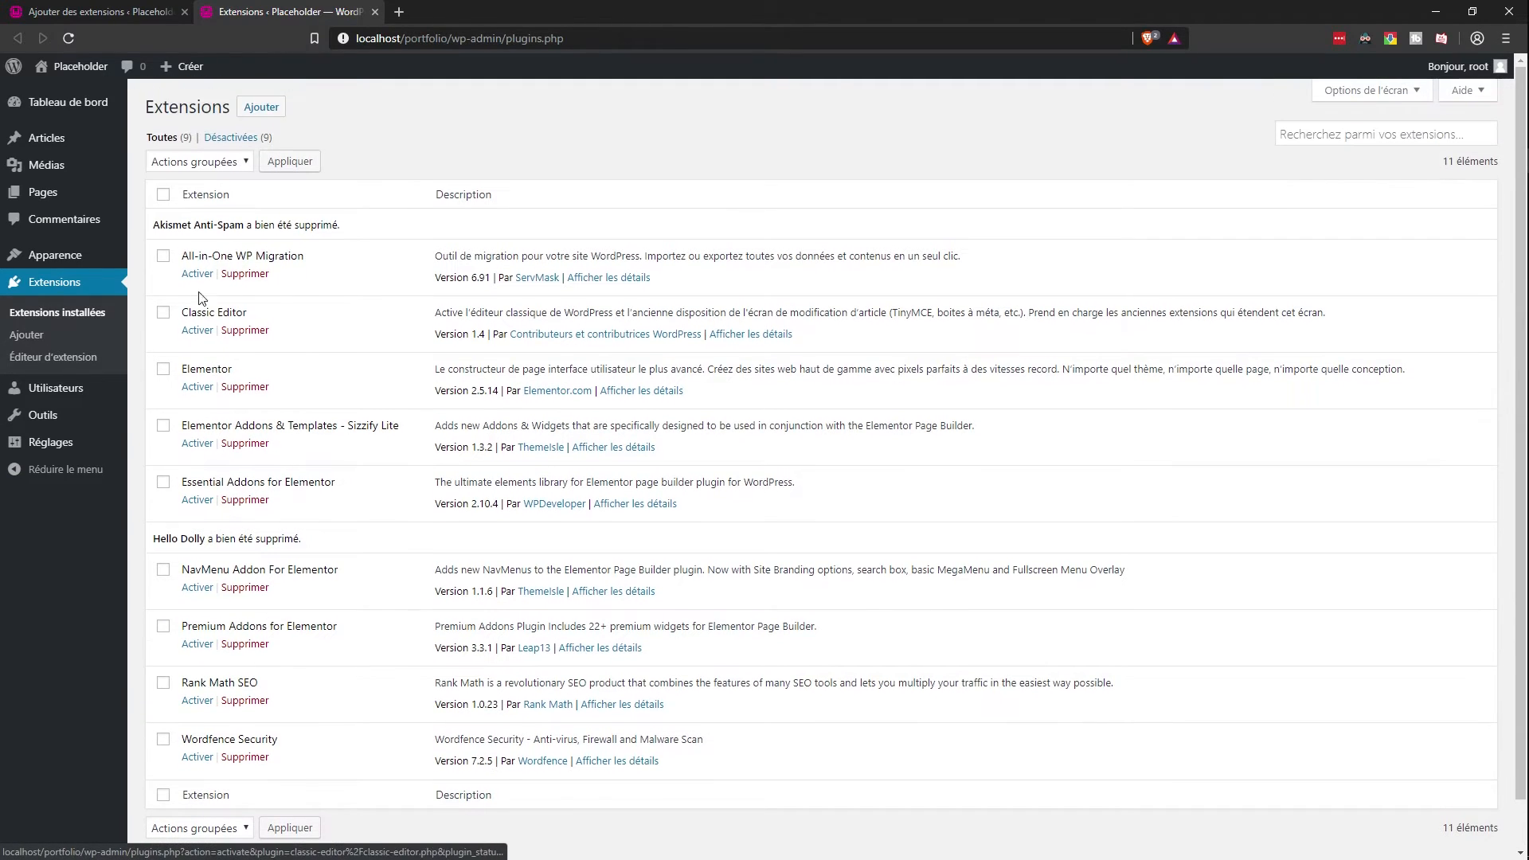
left_click(163, 194)
left_click(199, 161)
left_click(232, 183)
left_click(290, 161)
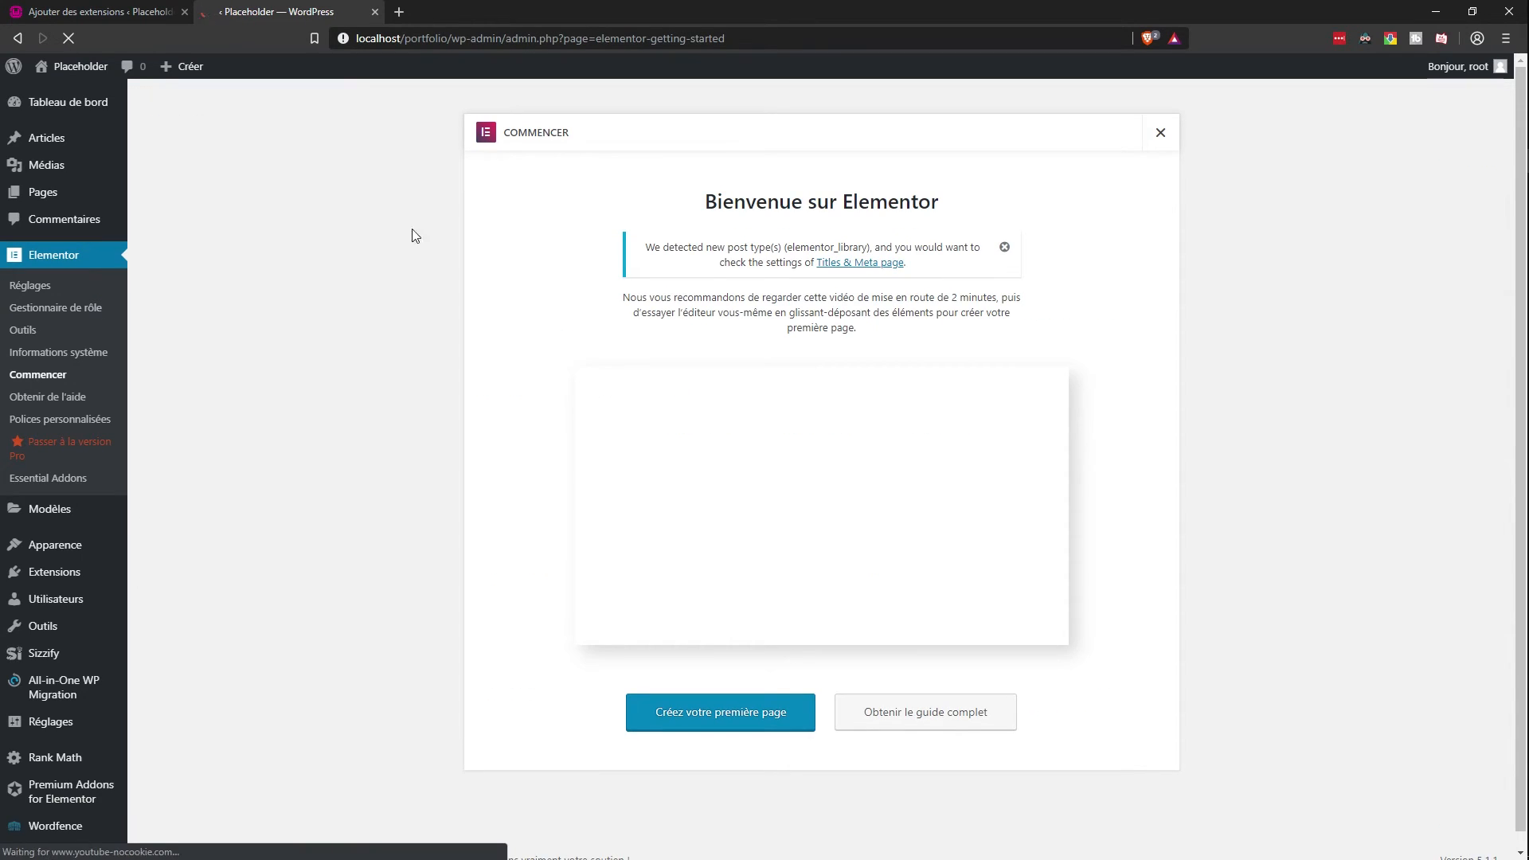
Step: Close the 'Bienvenue sur Elementor' welcome panel to get back to the Tableau de bord
left_click(1160, 137)
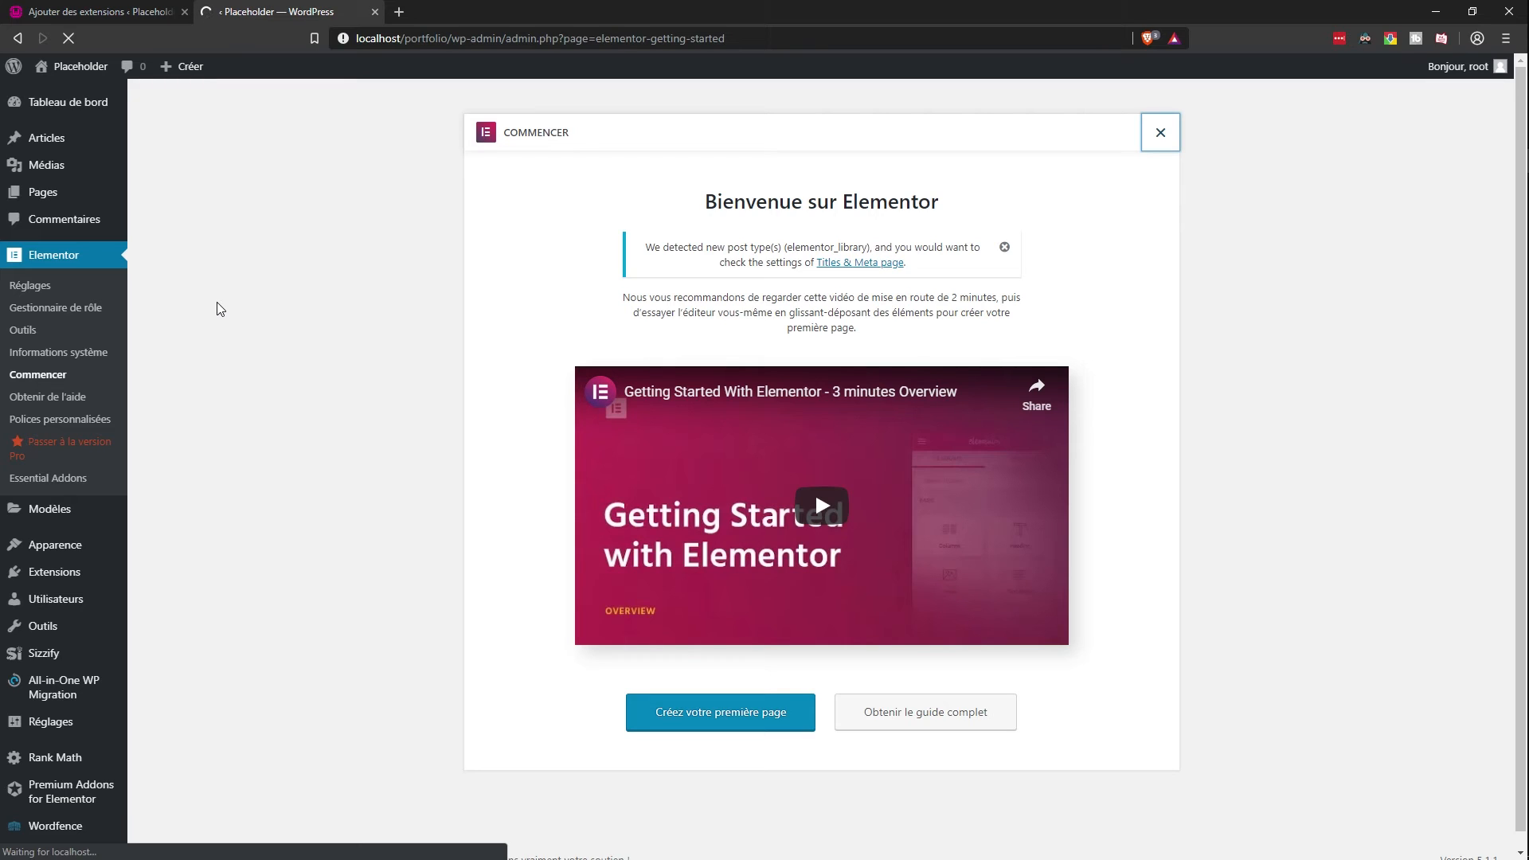